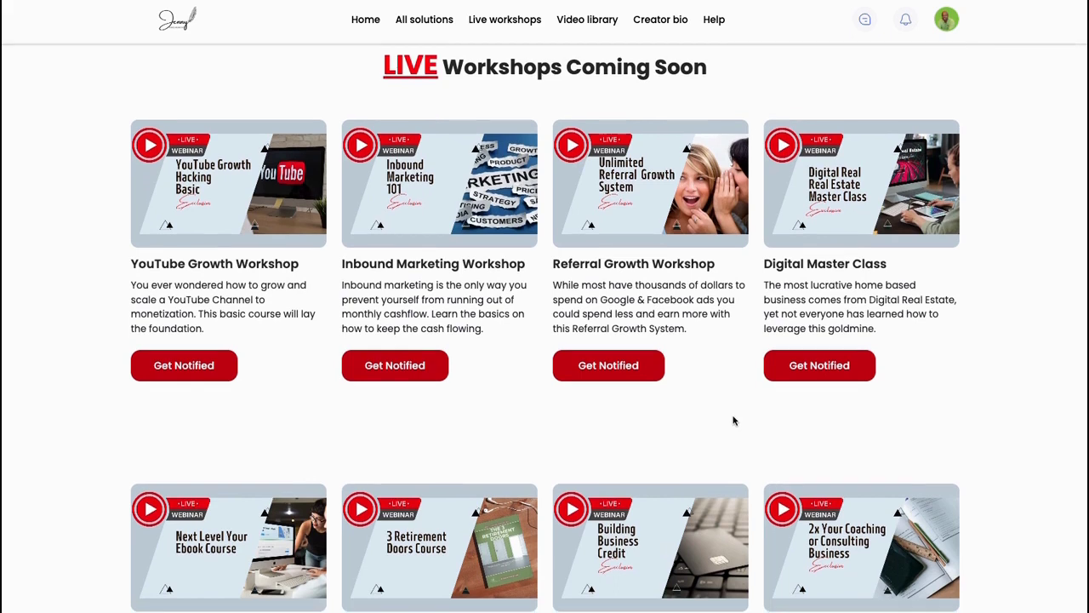
Step: Scroll down through the Live Workshops page and back up to review it
{"action": "scroll", "coordinate": [734, 421], "scroll_direction": "down", "scroll_amount": 1}
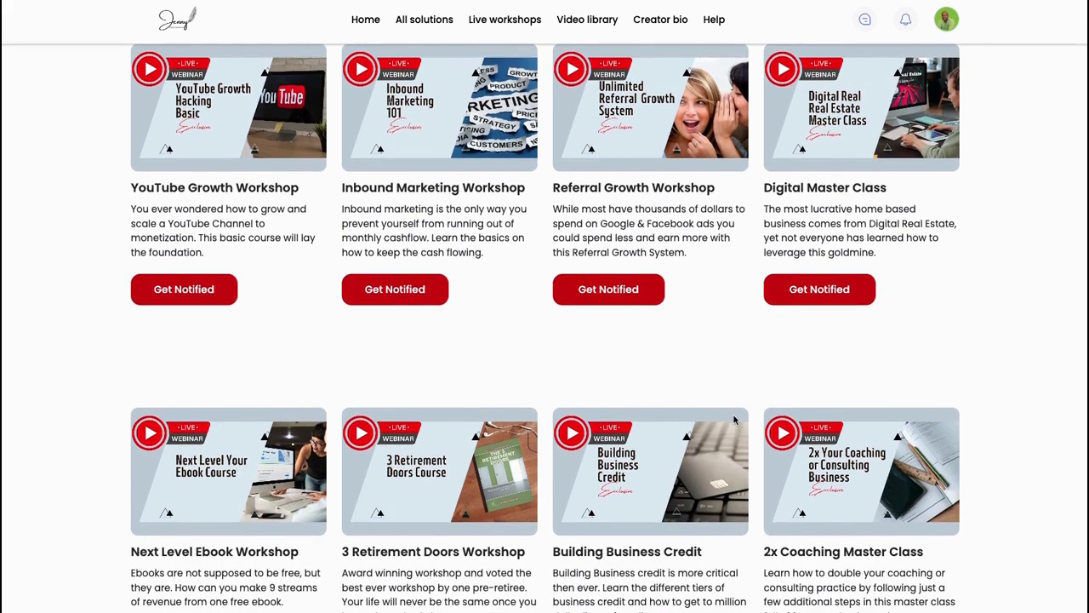
{"action": "scroll", "coordinate": [734, 414], "scroll_direction": "down", "scroll_amount": 1}
{"action": "scroll", "coordinate": [734, 420], "scroll_direction": "down", "scroll_amount": 1}
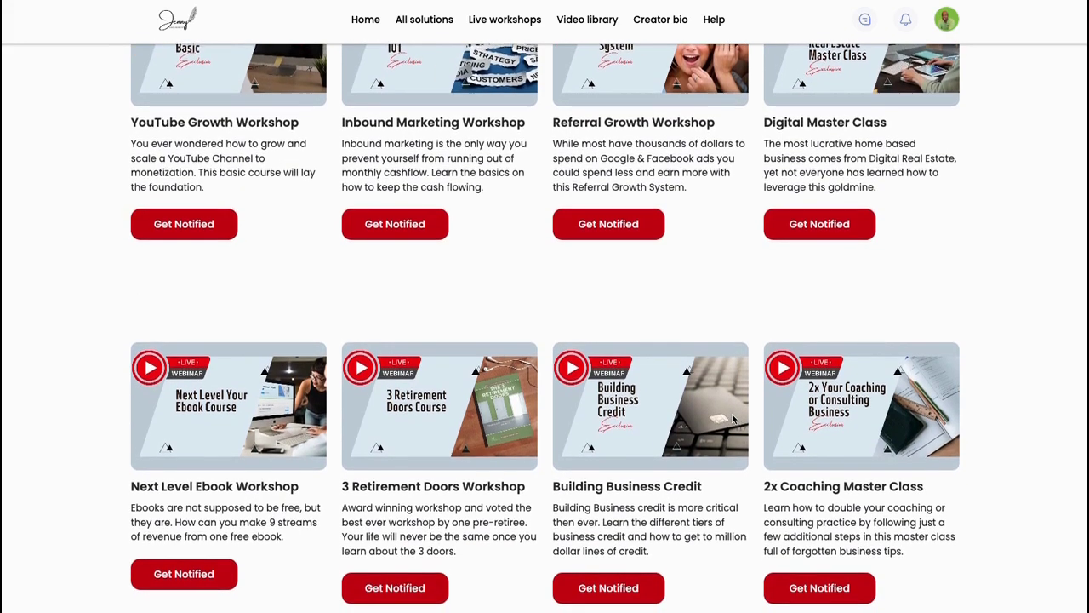
{"action": "scroll", "coordinate": [732, 414], "scroll_direction": "up", "scroll_amount": 1}
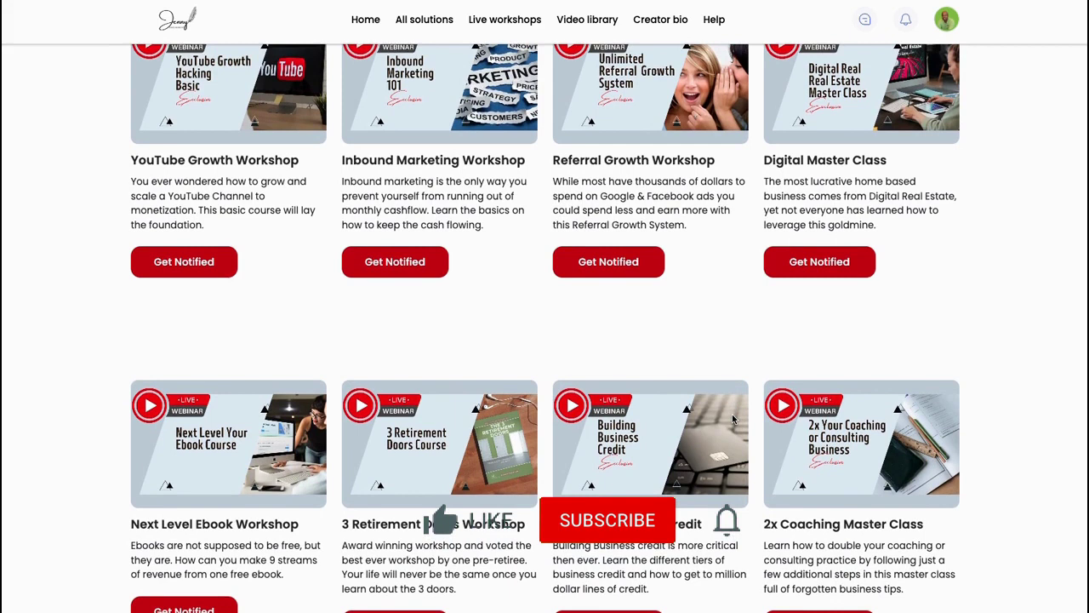
{"action": "scroll", "coordinate": [732, 414], "scroll_direction": "up", "scroll_amount": 1}
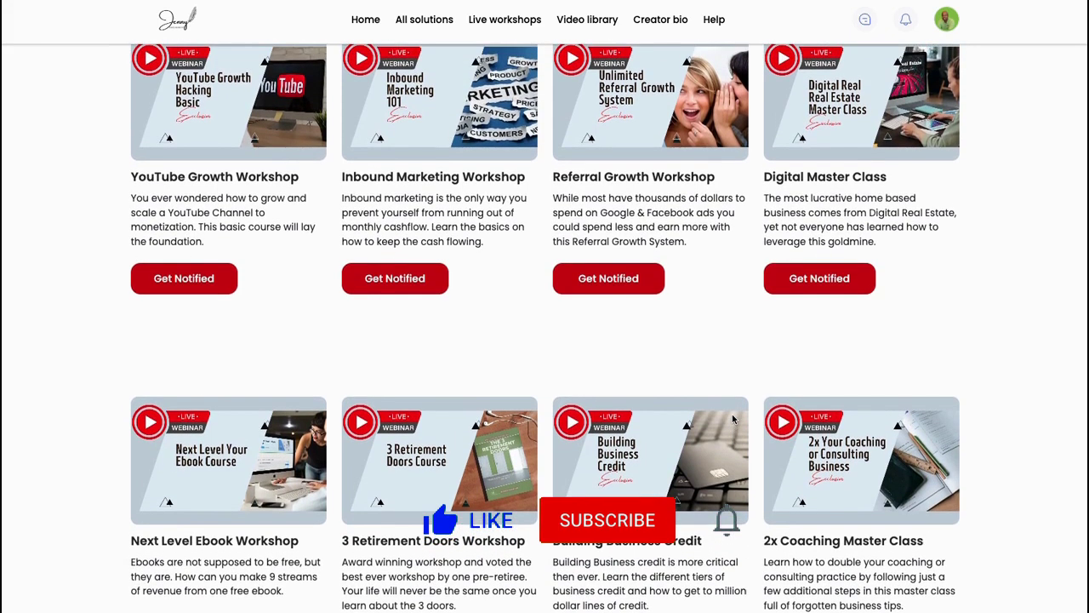
{"action": "scroll", "coordinate": [731, 414], "scroll_direction": "up", "scroll_amount": 1}
{"action": "scroll", "coordinate": [733, 419], "scroll_direction": "up", "scroll_amount": 1}
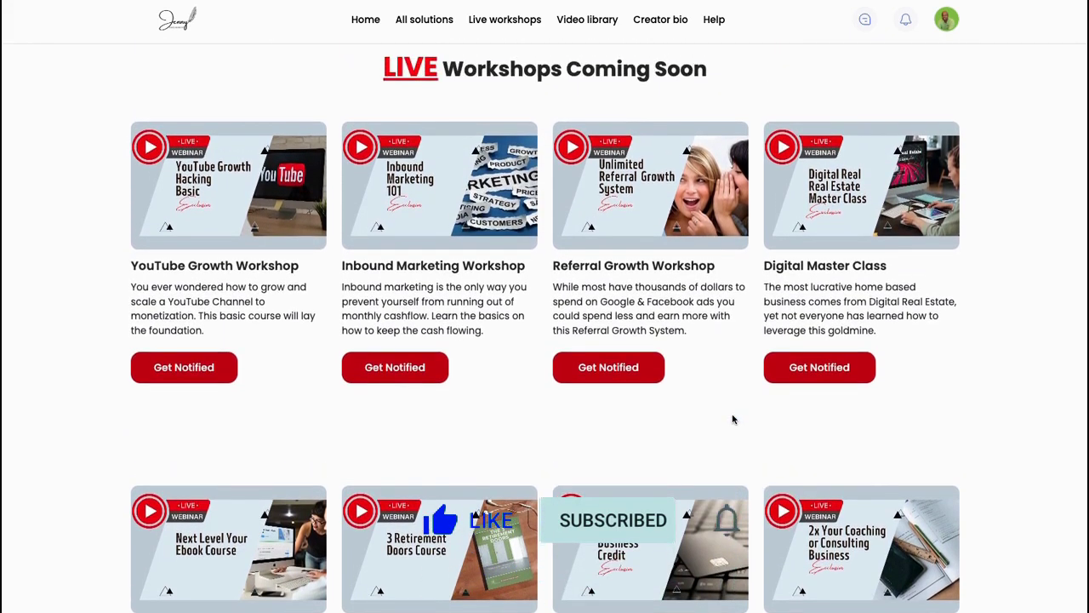
{"action": "scroll", "coordinate": [732, 415], "scroll_direction": "up", "scroll_amount": 1}
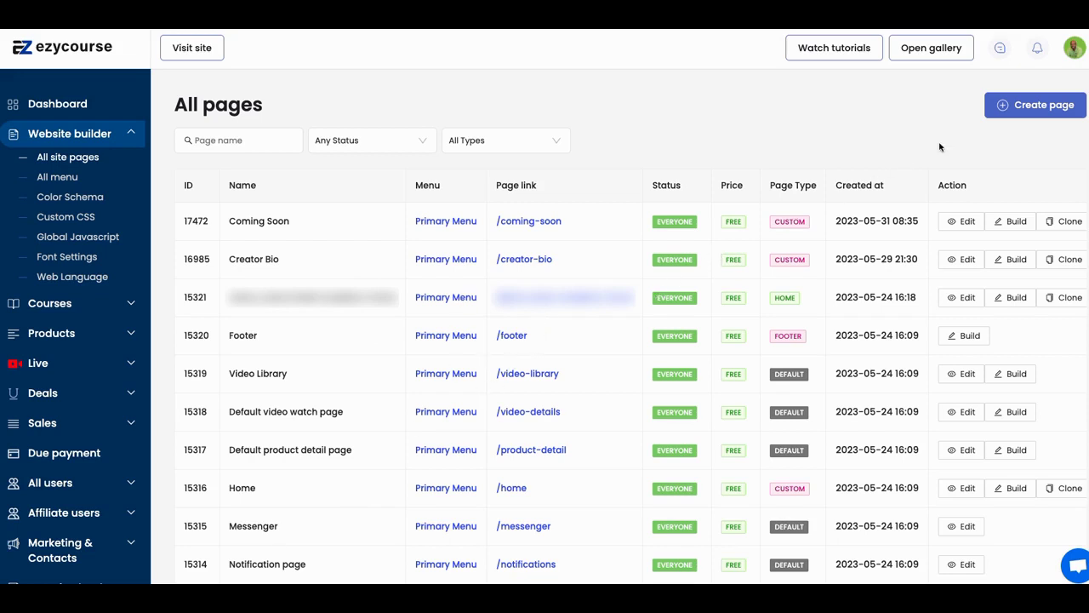
Step: Create a page named 'Waiting list' in Primary Menu, open to Everyone and Free
{"action": "left_click", "coordinate": [1036, 106]}
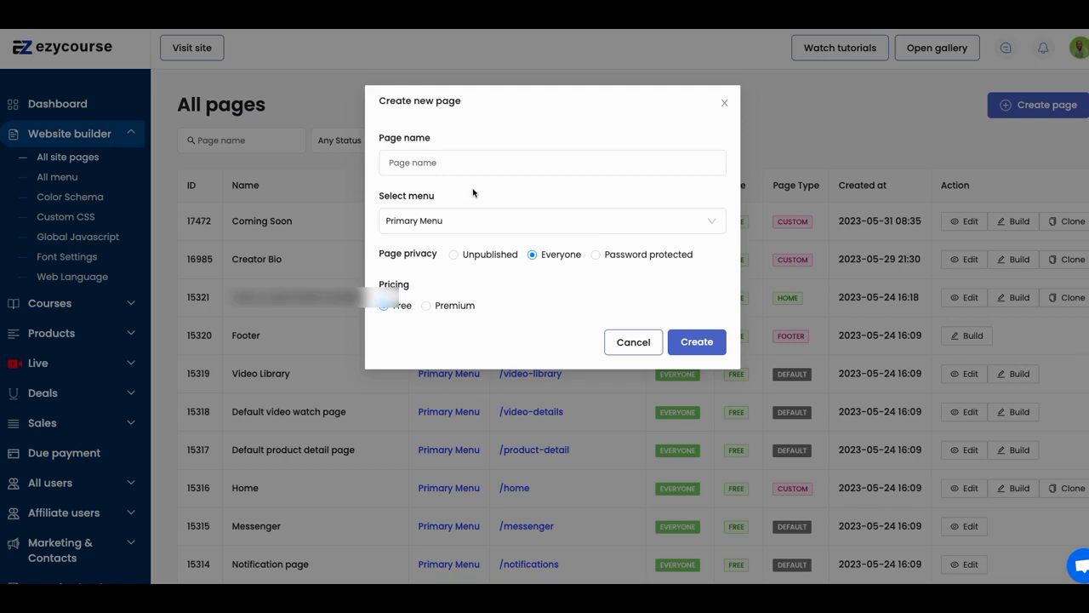
{"action": "type", "text": "Waiting list"}
{"action": "left_click", "coordinate": [694, 342]}
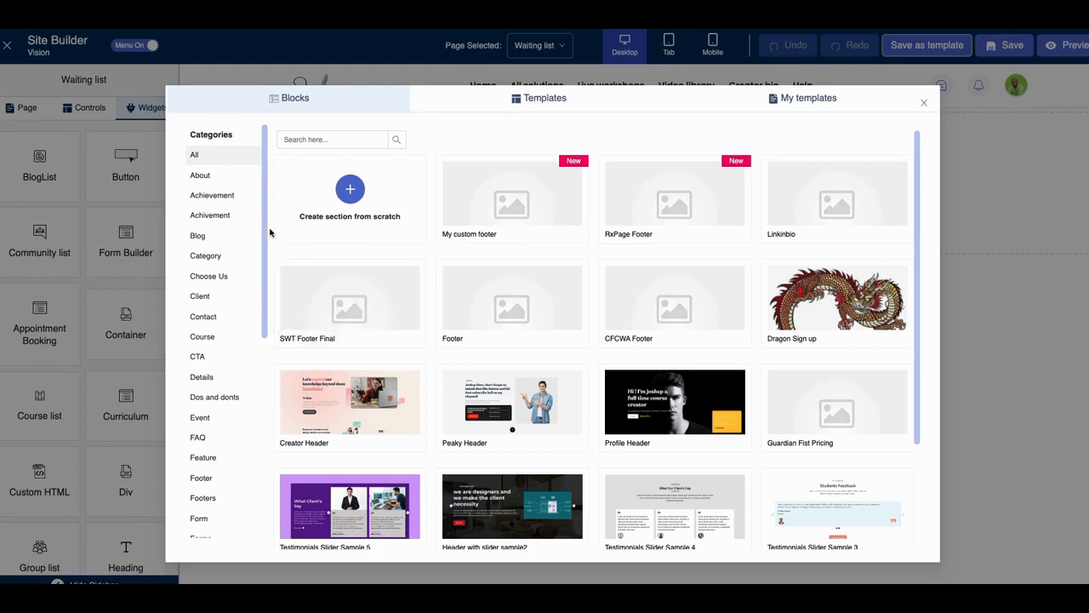
Step: Check the Templates and My templates tabs, then return to Templates
{"action": "left_click_drag", "start_coordinate": [263, 223], "coordinate": [259, 346]}
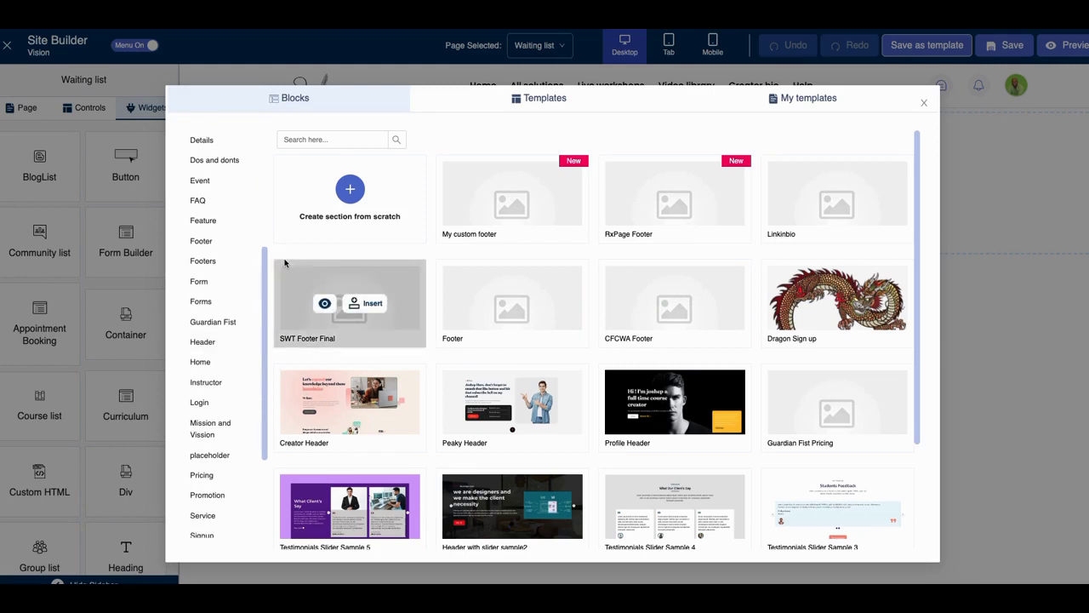
{"action": "left_click", "coordinate": [582, 102]}
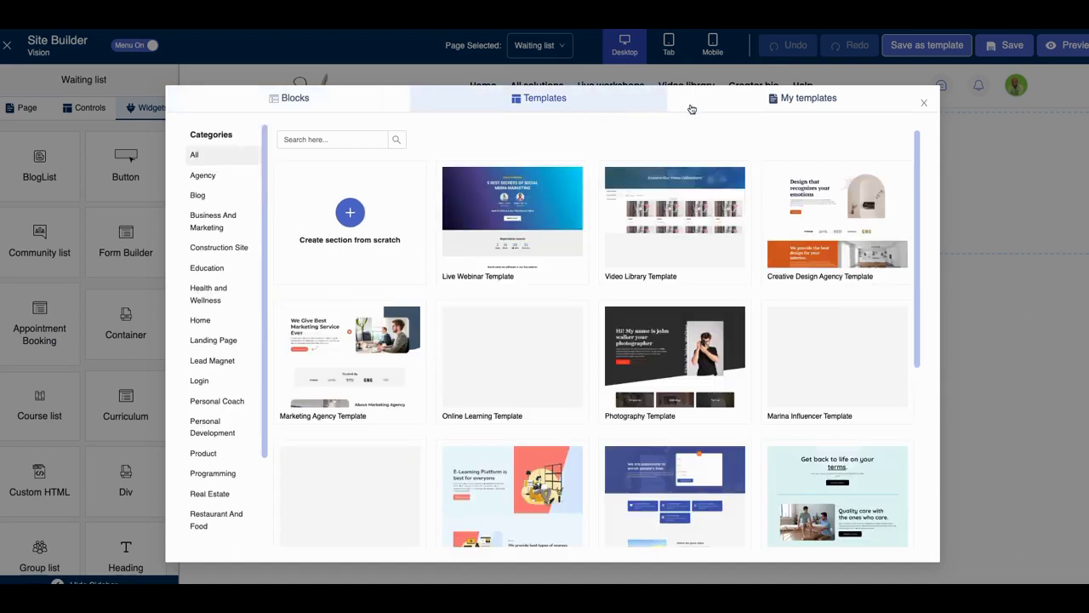
{"action": "left_click", "coordinate": [796, 104]}
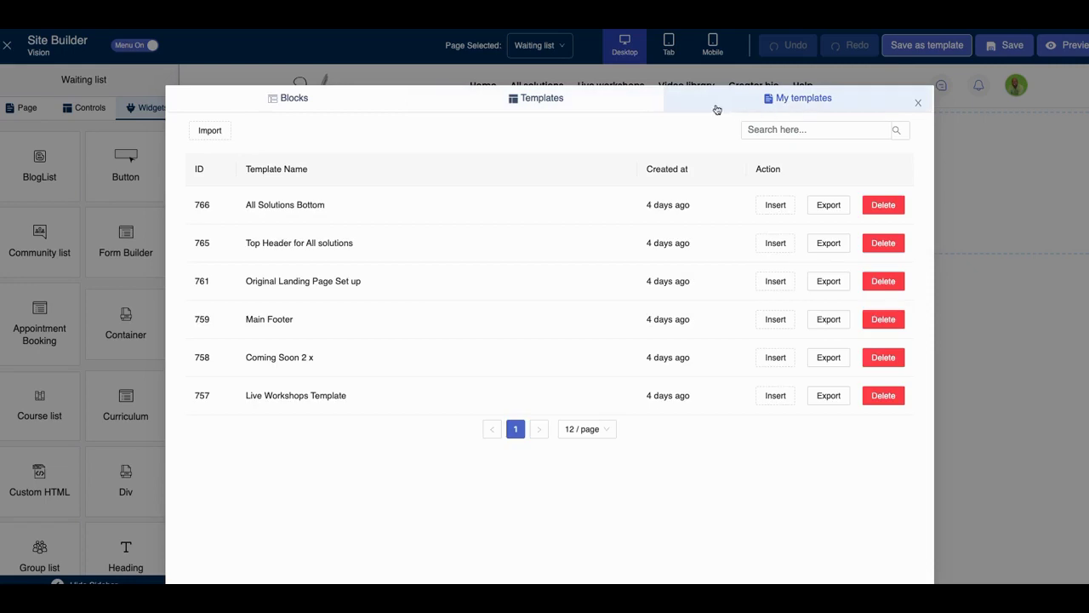
{"action": "left_click", "coordinate": [608, 106]}
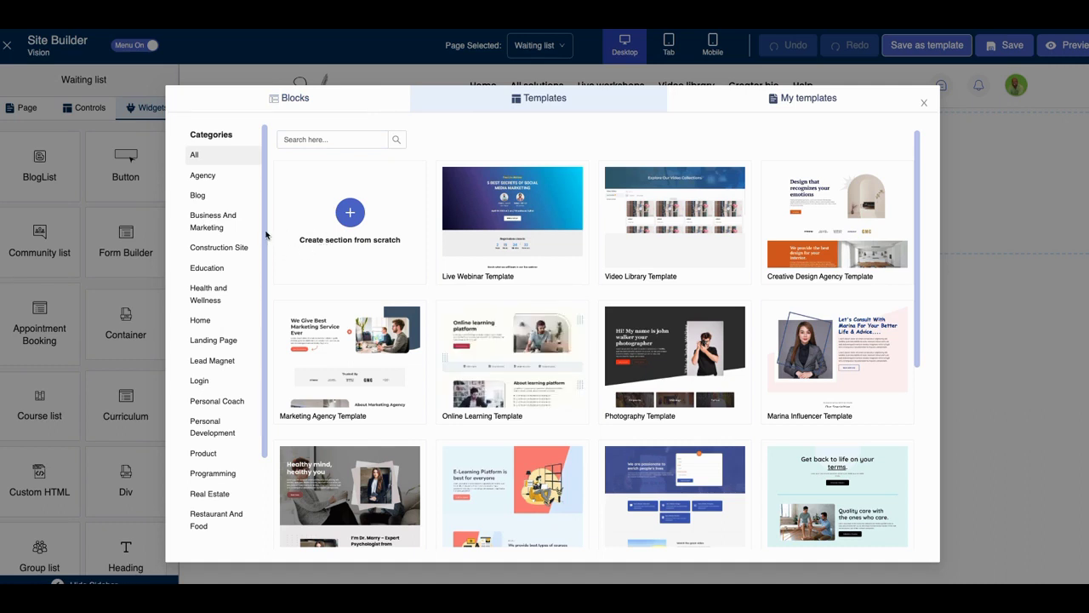
Step: Filter to the Lead Magnet category and preview Siesta Template
{"action": "left_click_drag", "start_coordinate": [266, 236], "coordinate": [259, 321]}
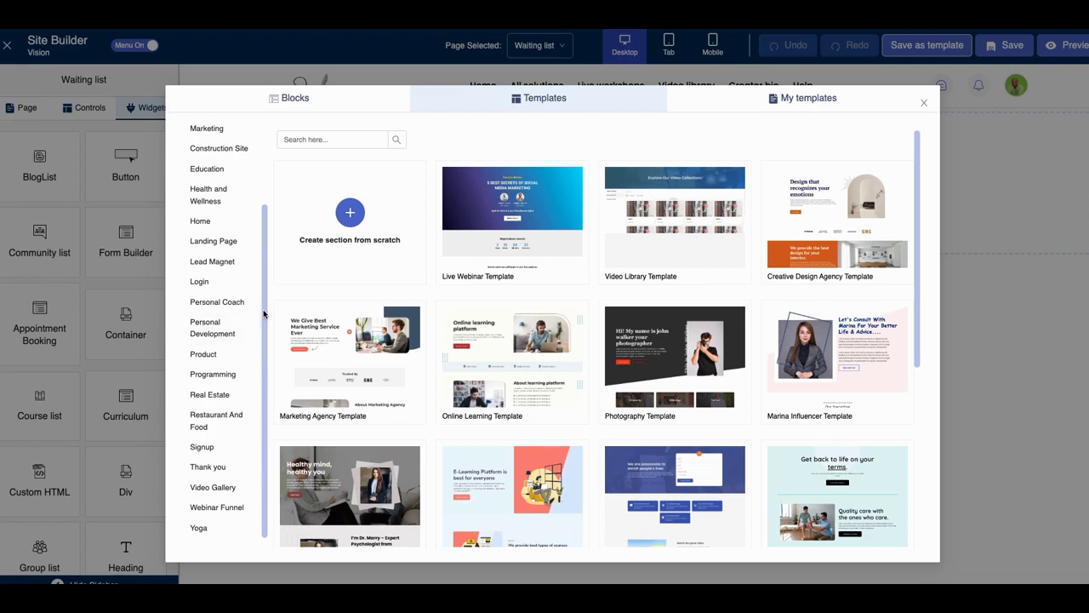
{"action": "left_click", "coordinate": [228, 267]}
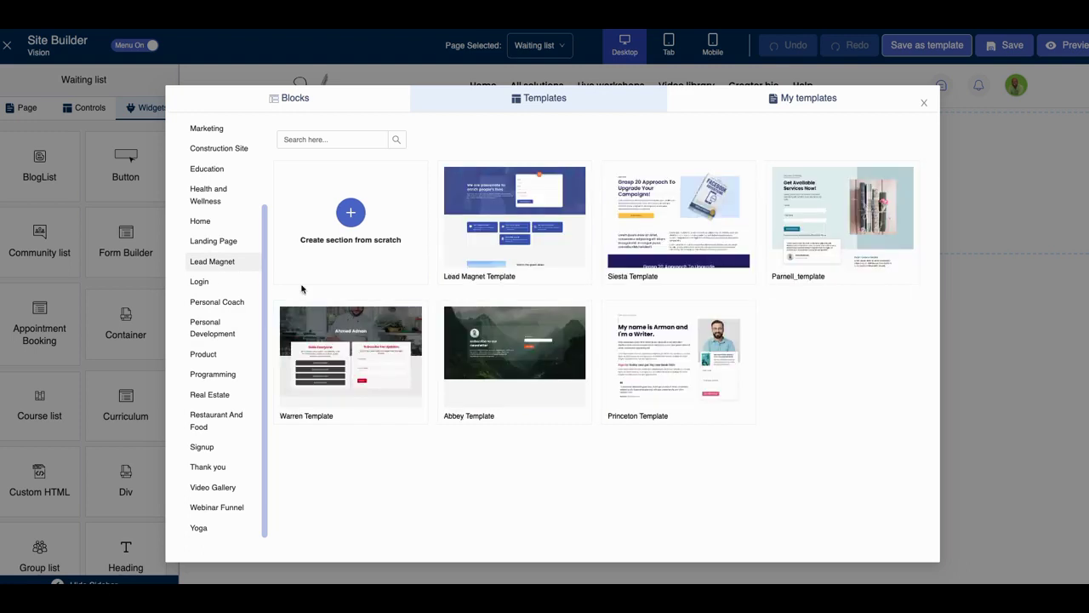
{"action": "mouse_move", "coordinate": [473, 354]}
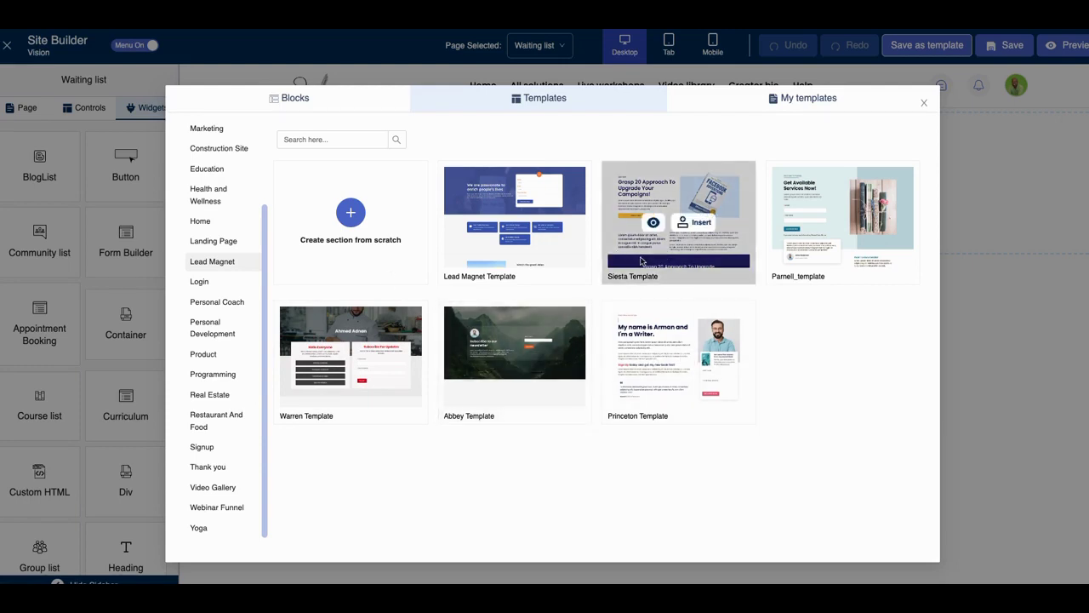
{"action": "left_click", "coordinate": [652, 231]}
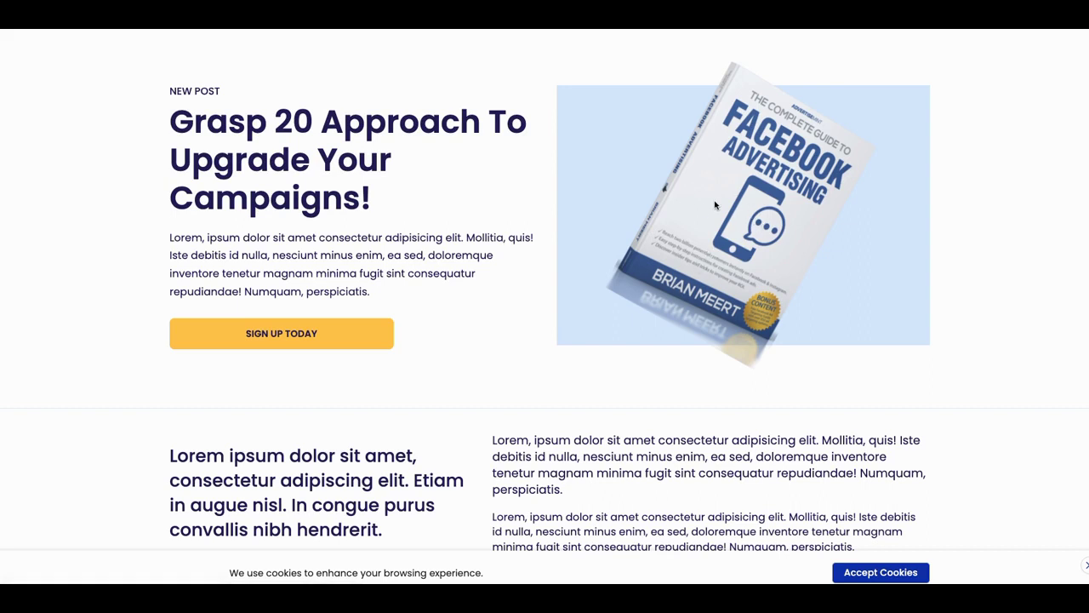
Step: Scroll the Siesta preview down to its User Name signup form and back
{"action": "scroll", "coordinate": [714, 205], "scroll_direction": "down", "scroll_amount": 1}
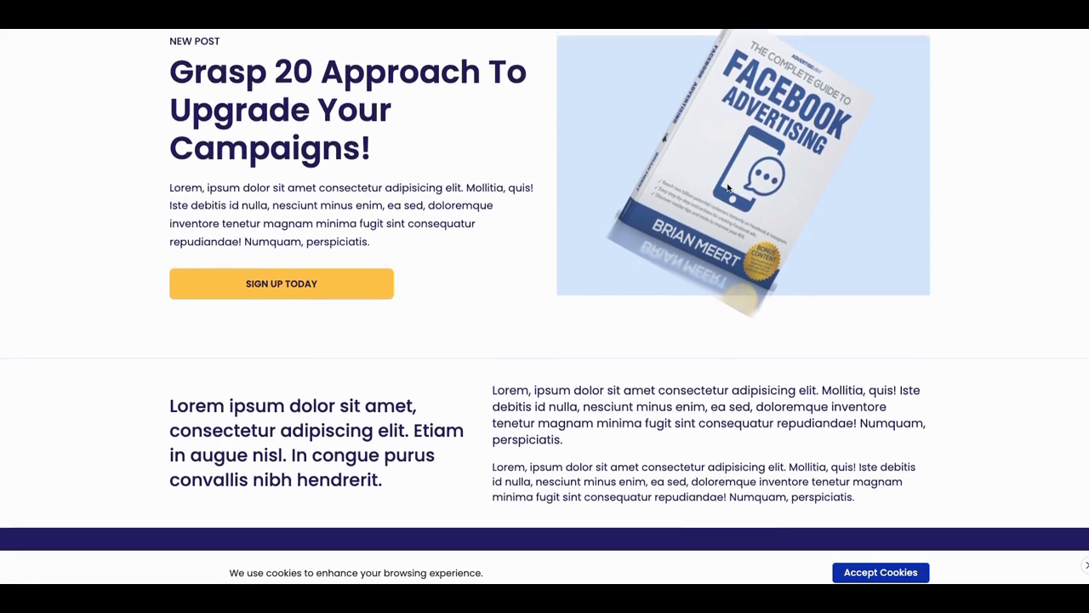
{"action": "scroll", "coordinate": [728, 188], "scroll_direction": "down", "scroll_amount": 5}
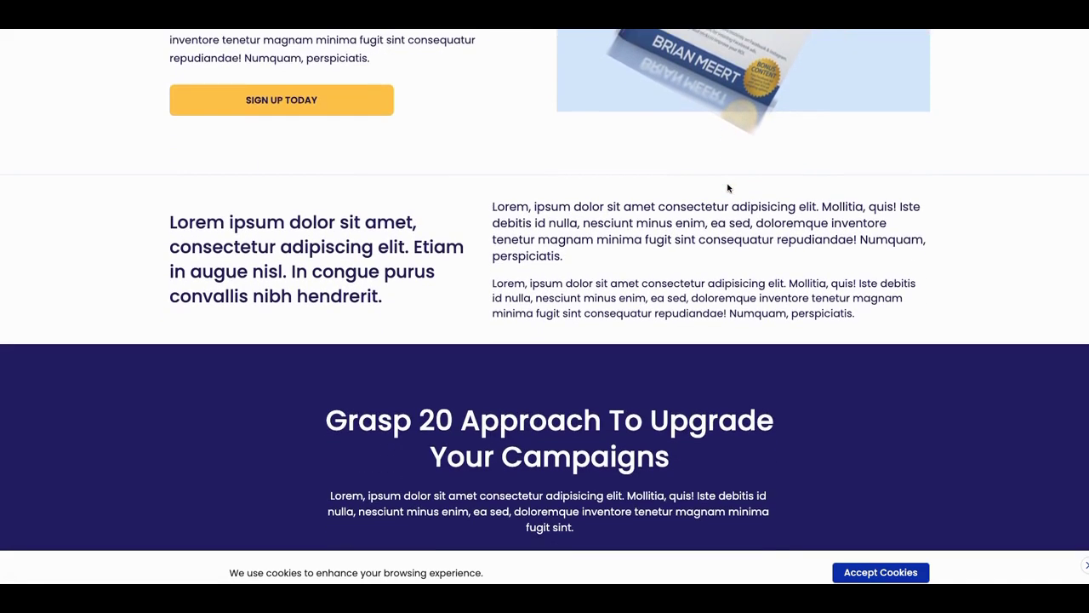
{"action": "scroll", "coordinate": [727, 188], "scroll_direction": "down", "scroll_amount": 1}
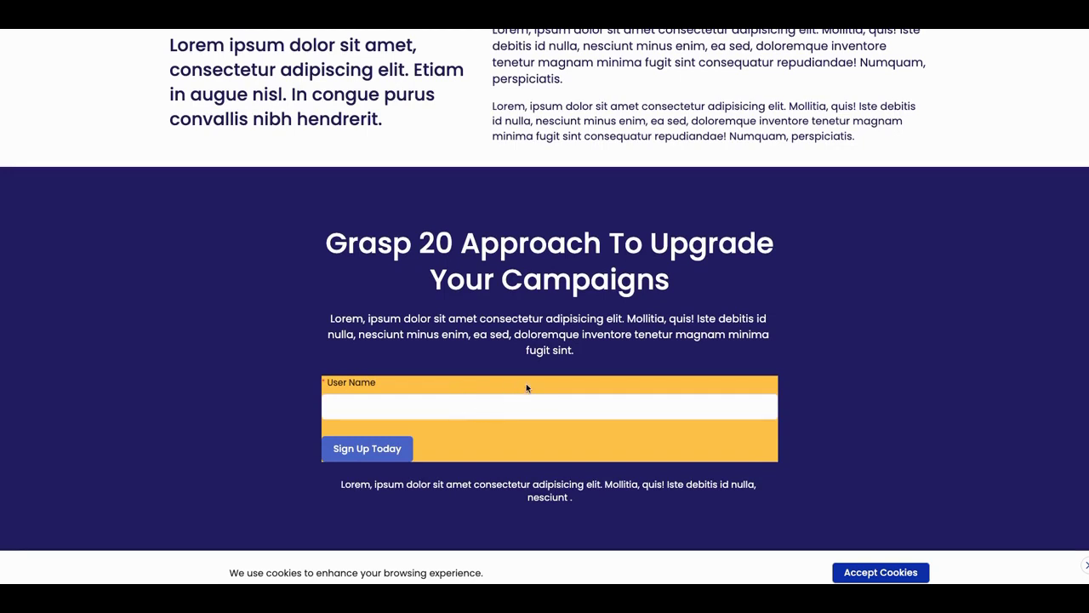
{"action": "scroll", "coordinate": [532, 372], "scroll_direction": "up", "scroll_amount": 3}
{"action": "scroll", "coordinate": [533, 372], "scroll_direction": "up", "scroll_amount": 3}
{"action": "scroll", "coordinate": [528, 374], "scroll_direction": "down", "scroll_amount": 3}
{"action": "scroll", "coordinate": [528, 374], "scroll_direction": "down", "scroll_amount": 1}
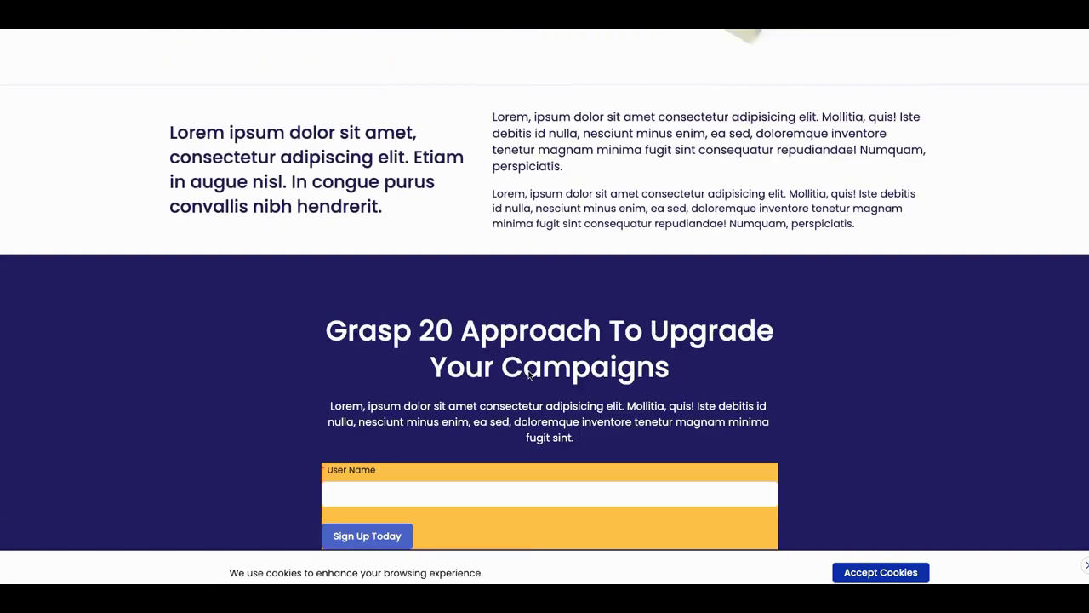
{"action": "scroll", "coordinate": [489, 370], "scroll_direction": "up", "scroll_amount": 4}
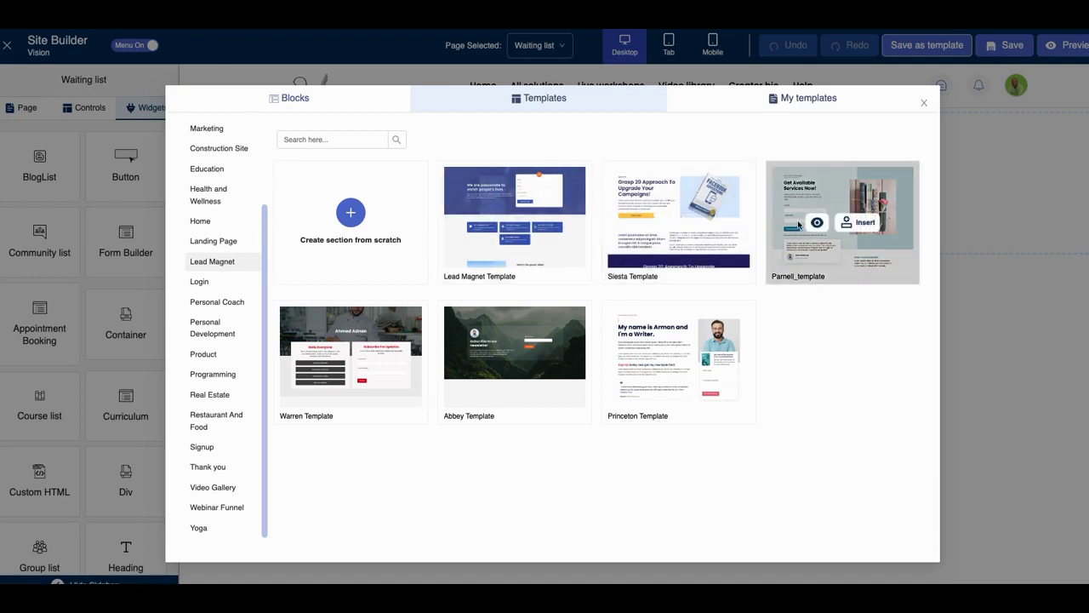
Step: Preview Parnell_template, then start inserting it into the Waiting list page
{"action": "left_click", "coordinate": [816, 225]}
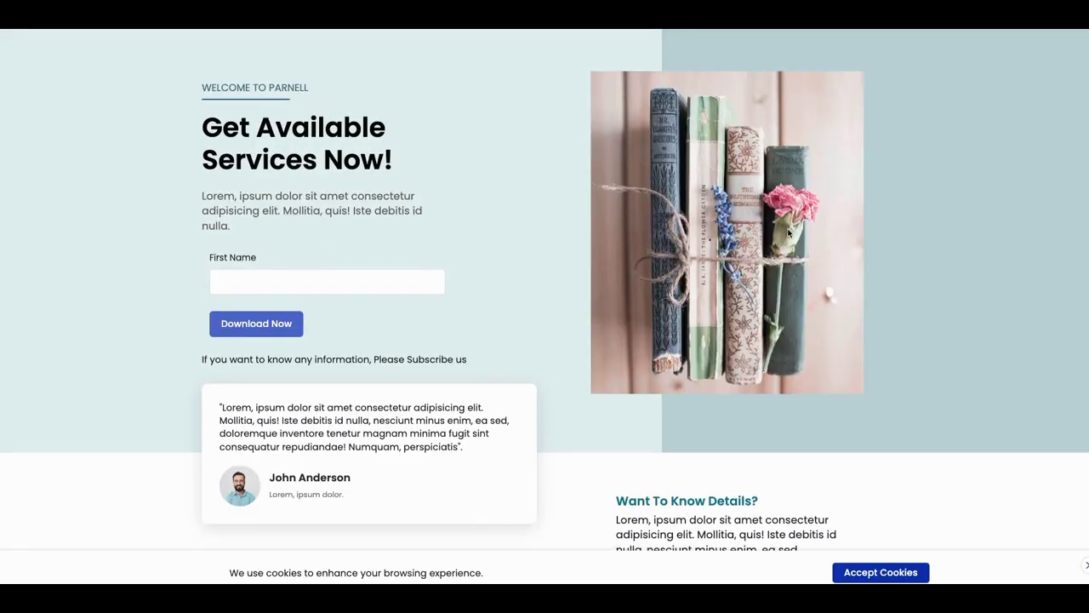
{"action": "scroll", "coordinate": [741, 219], "scroll_direction": "down", "scroll_amount": 2}
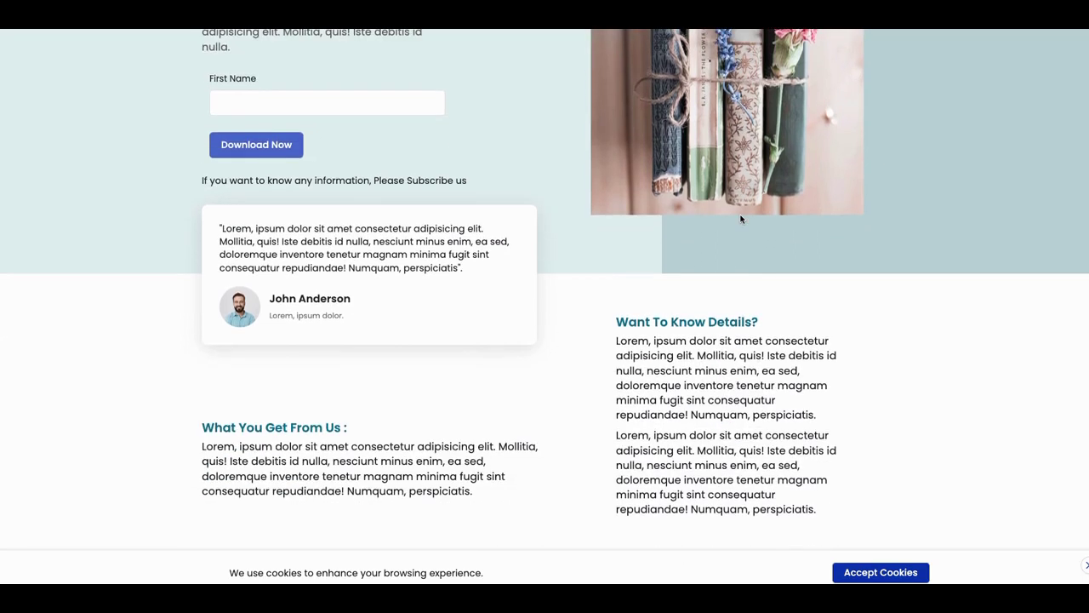
{"action": "scroll", "coordinate": [741, 219], "scroll_direction": "up", "scroll_amount": 2}
{"action": "scroll", "coordinate": [741, 219], "scroll_direction": "down", "scroll_amount": 2}
{"action": "scroll", "coordinate": [739, 218], "scroll_direction": "up", "scroll_amount": 2}
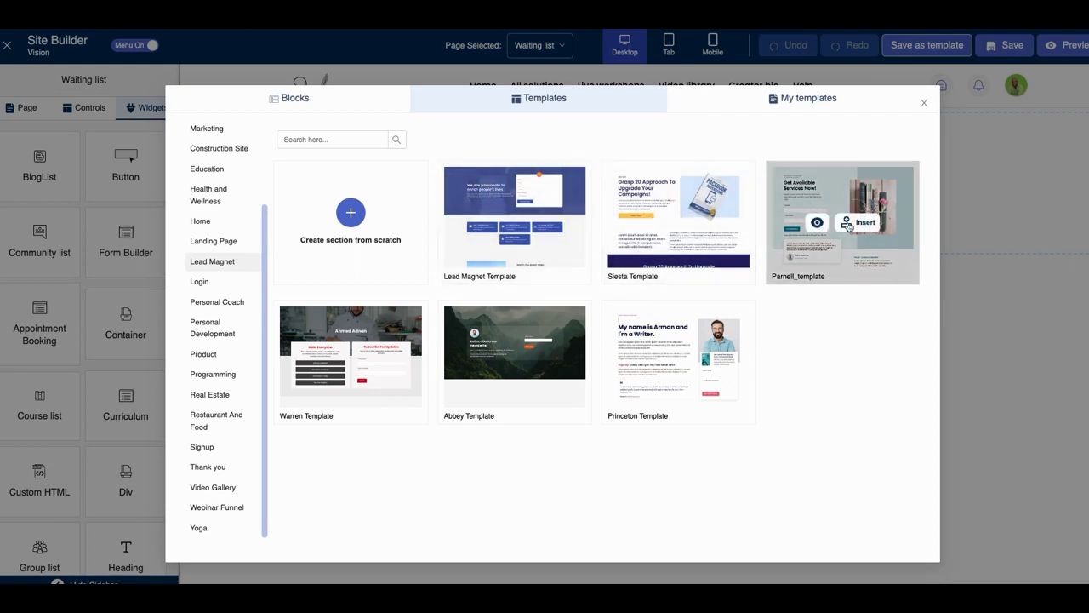
{"action": "left_click", "coordinate": [863, 223]}
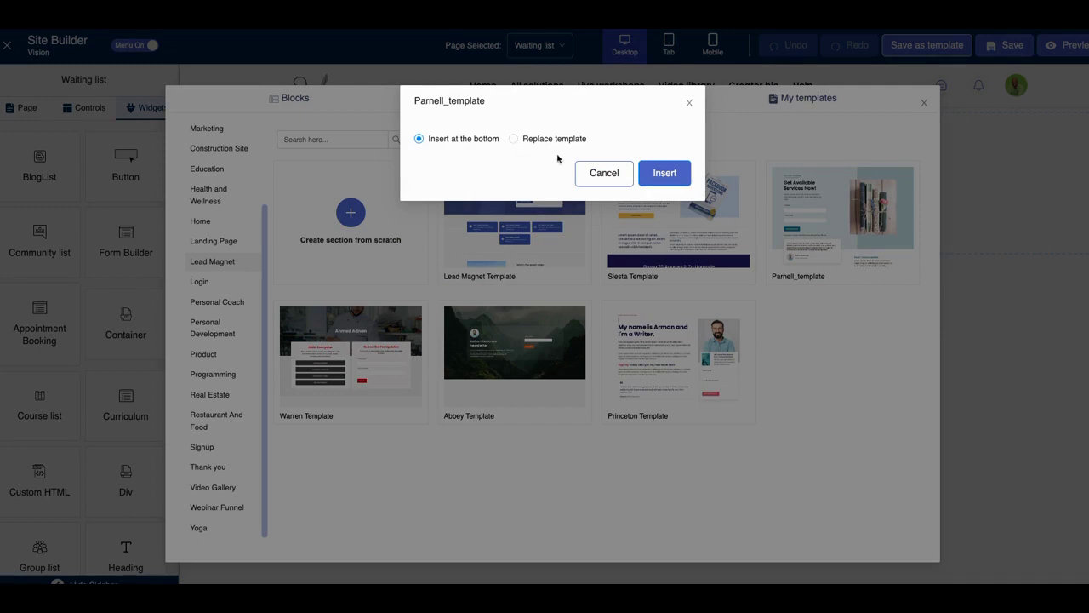
{"action": "left_click", "coordinate": [654, 176]}
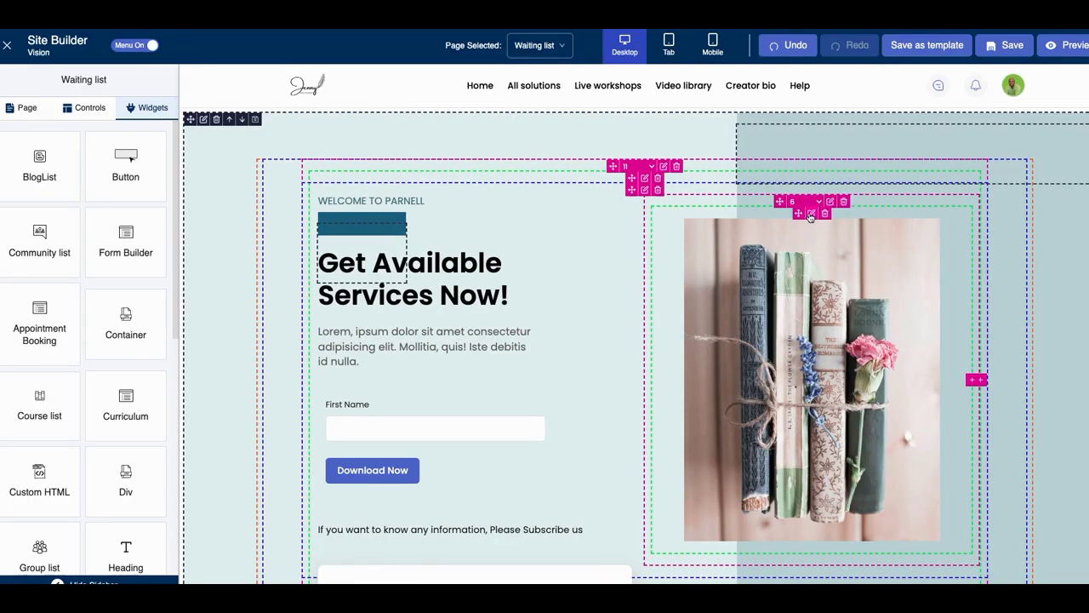
{"action": "scroll", "coordinate": [908, 231], "scroll_direction": "down", "scroll_amount": 3}
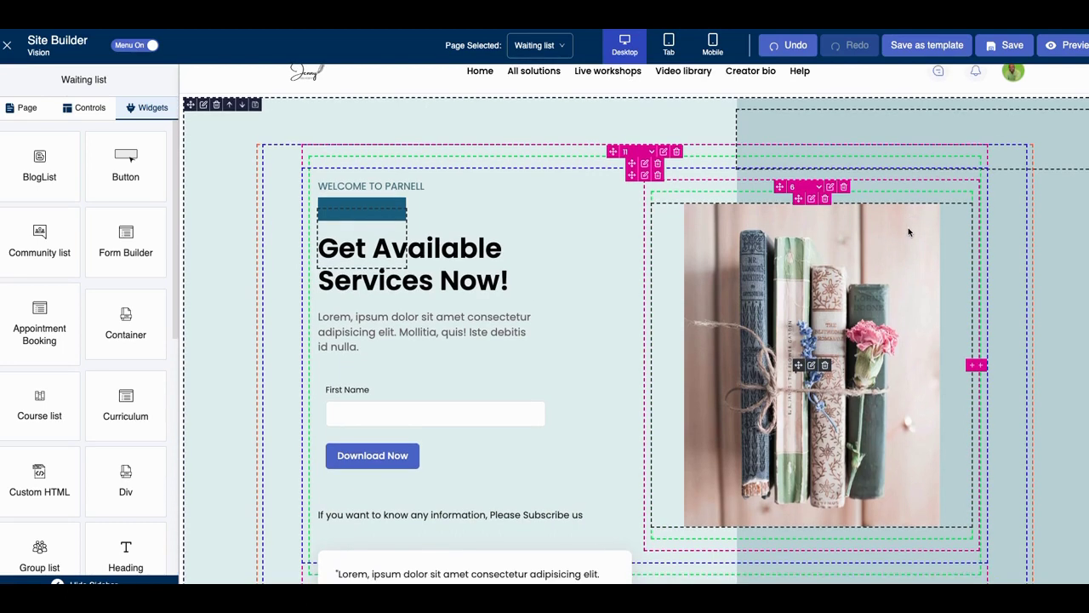
{"action": "scroll", "coordinate": [908, 232], "scroll_direction": "down", "scroll_amount": 4}
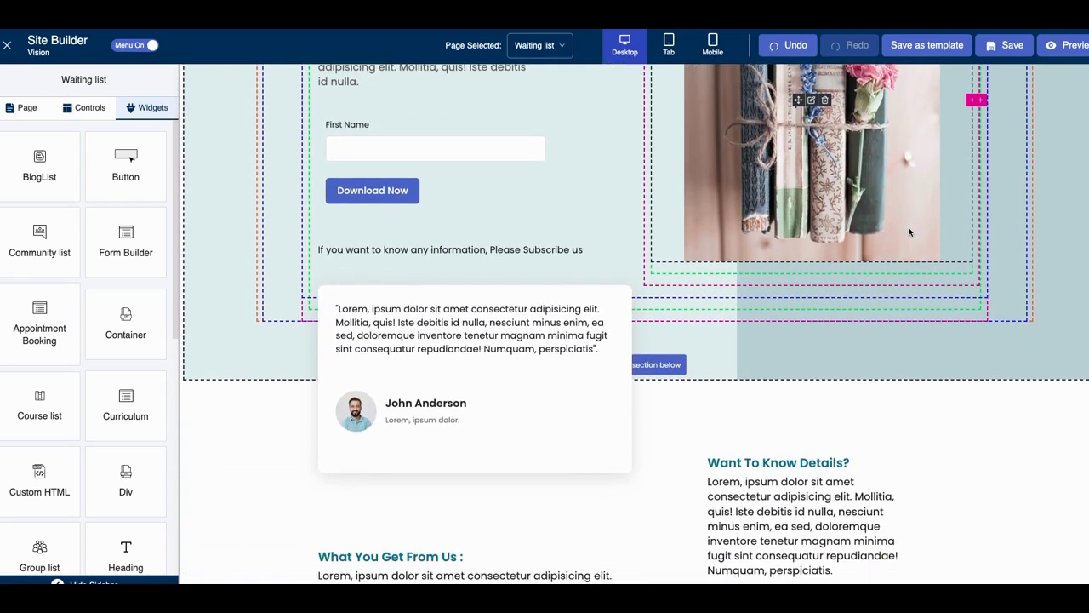
{"action": "scroll", "coordinate": [907, 232], "scroll_direction": "up", "scroll_amount": 3}
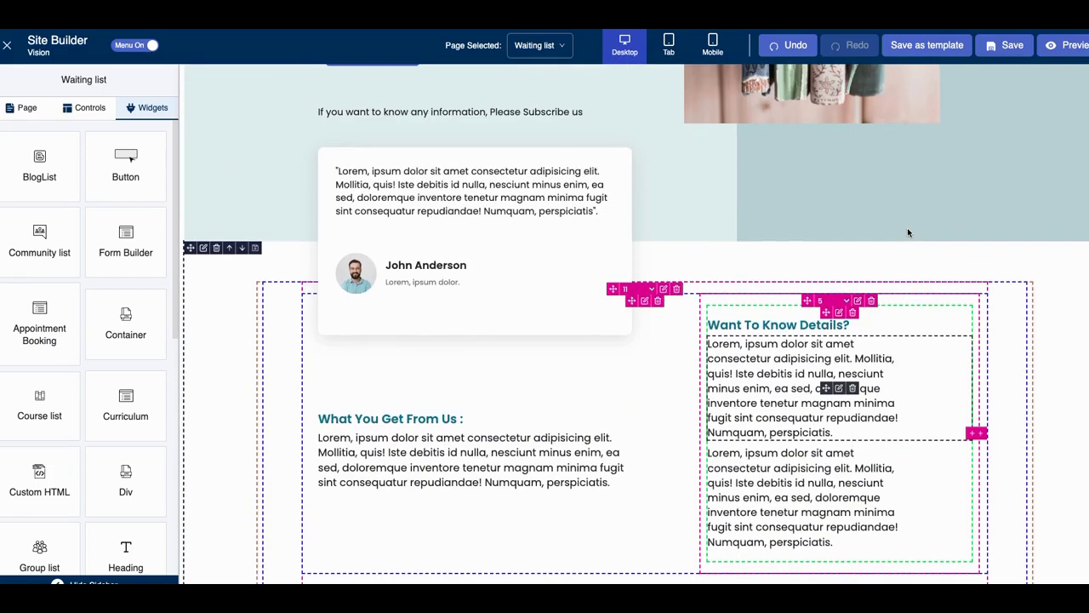
{"action": "scroll", "coordinate": [907, 232], "scroll_direction": "down", "scroll_amount": 2}
{"action": "scroll", "coordinate": [907, 232], "scroll_direction": "up", "scroll_amount": 4}
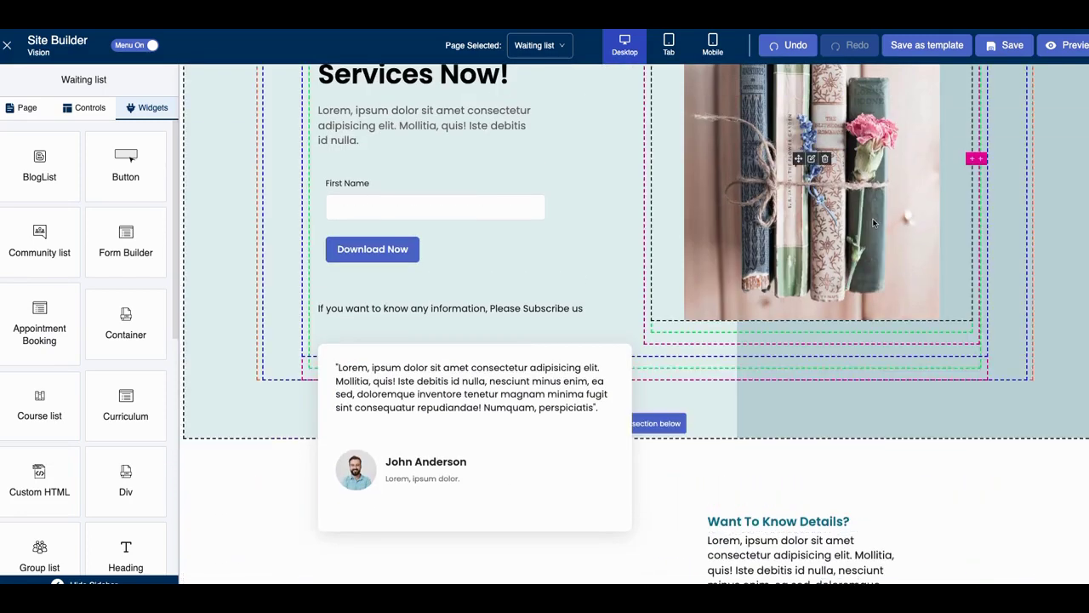
{"action": "scroll", "coordinate": [872, 218], "scroll_direction": "up", "scroll_amount": 2}
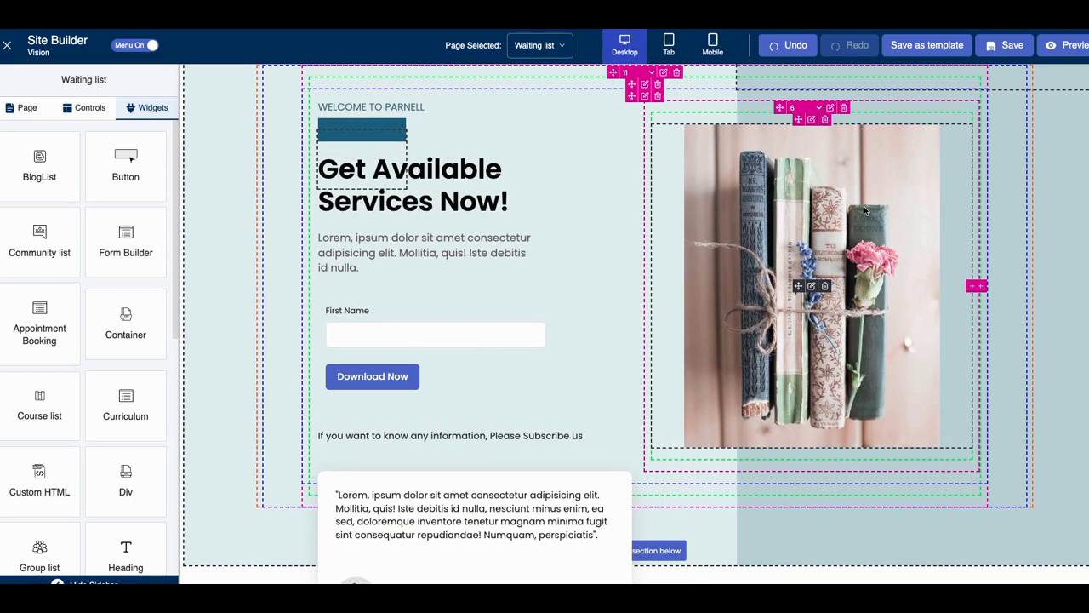
Step: Copy the book image's Image URL from its Controls panel
{"action": "left_click", "coordinate": [865, 210]}
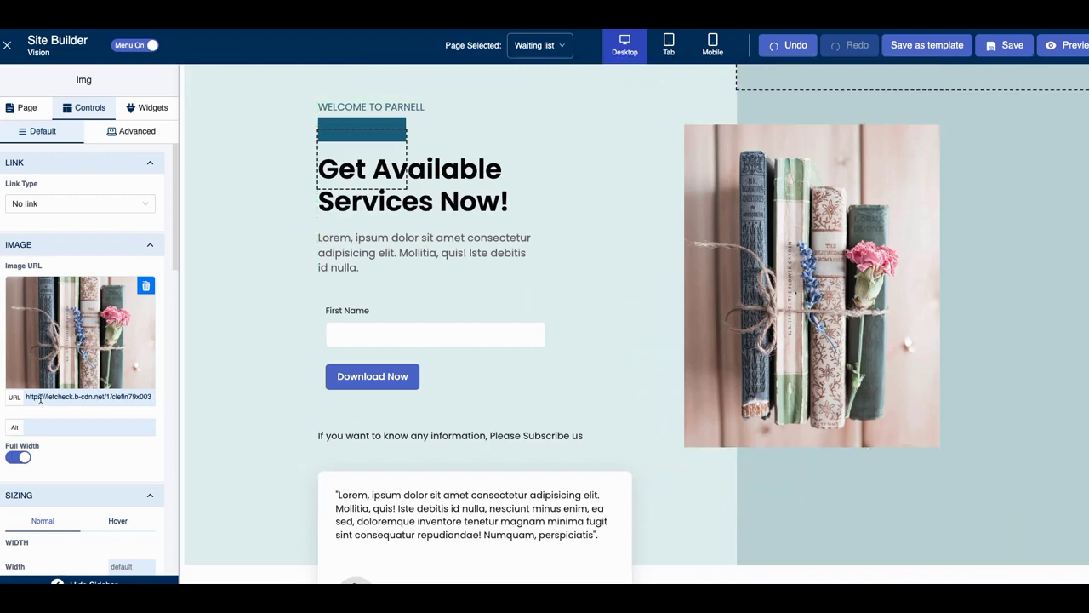
{"action": "left_click_drag", "start_coordinate": [25, 396], "coordinate": [156, 404]}
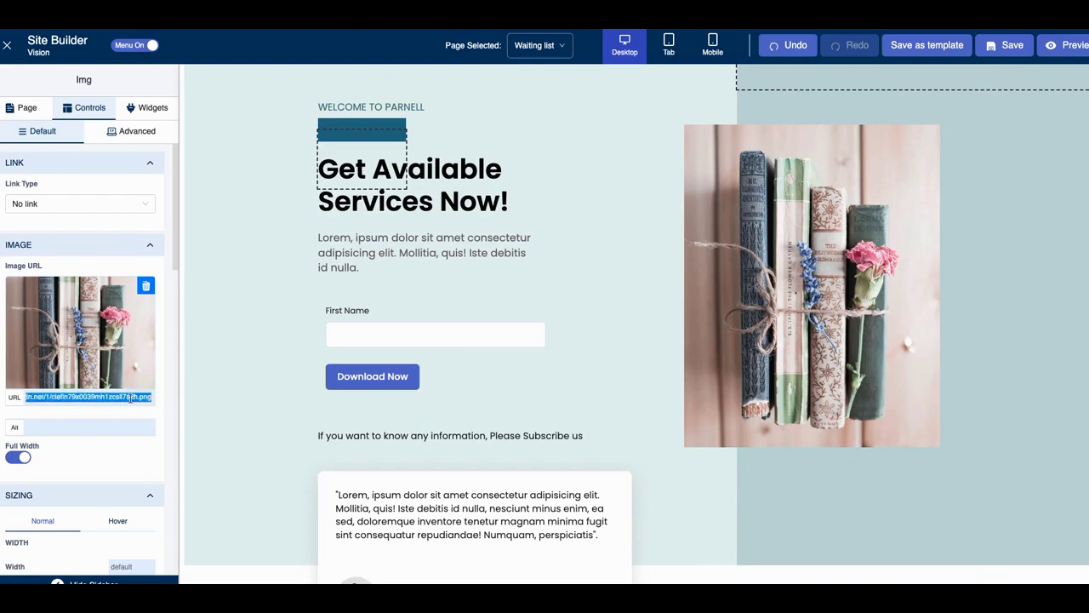
{"action": "right_click", "coordinate": [129, 398]}
{"action": "left_click", "coordinate": [148, 395]}
Step: Load the copied image address in a new Chrome tab
{"action": "key", "text": "ctrl+t"}
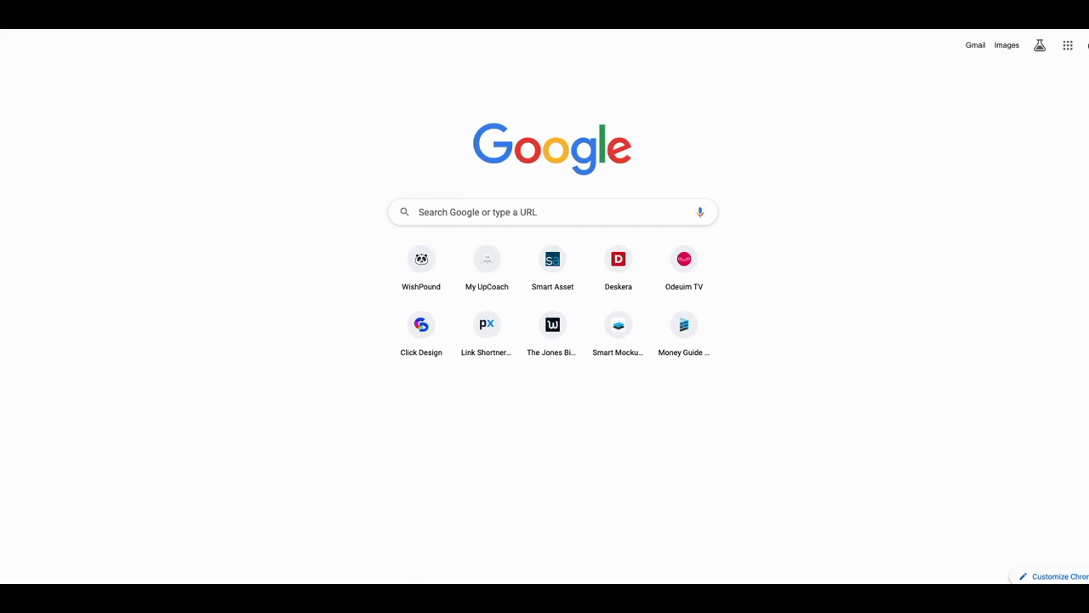
{"action": "right_click", "coordinate": [103, 31]}
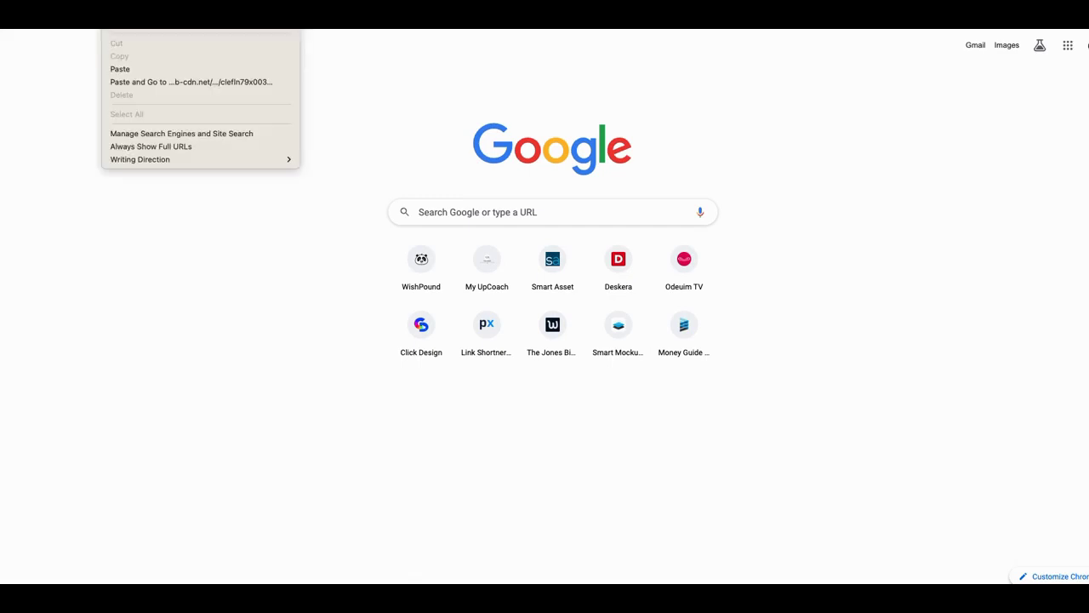
{"action": "left_click", "coordinate": [129, 81]}
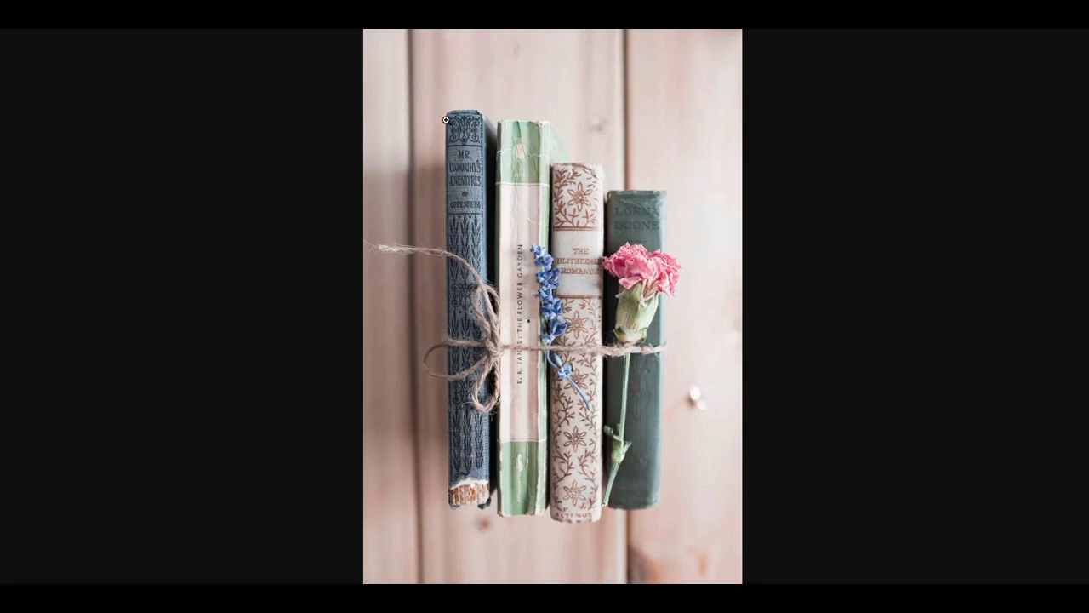
Step: Save the book photo as a .webp file under its default name
{"action": "right_click", "coordinate": [549, 178]}
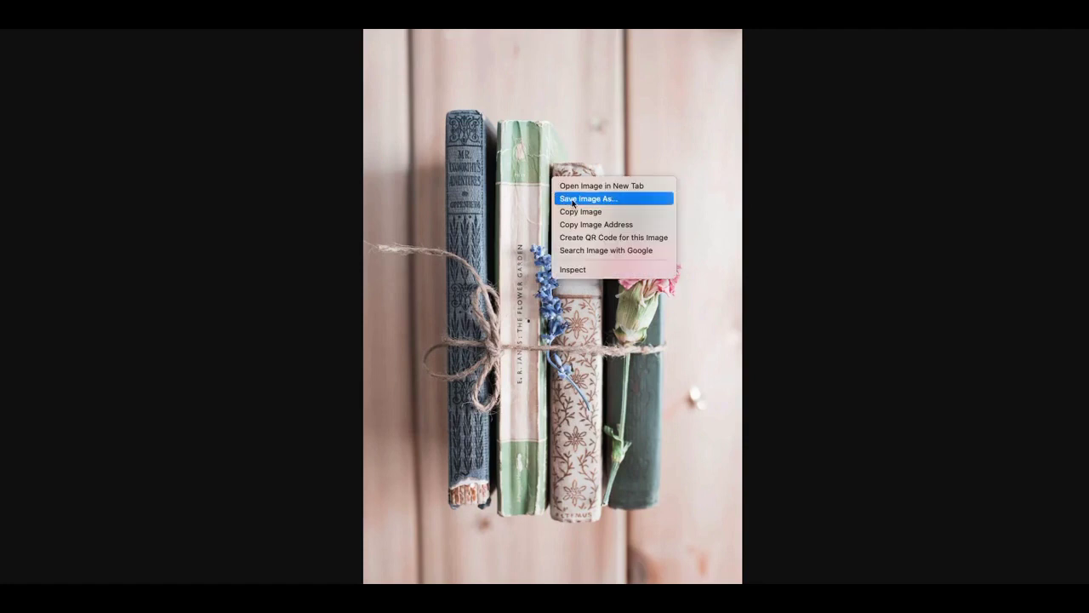
{"action": "left_click", "coordinate": [573, 200]}
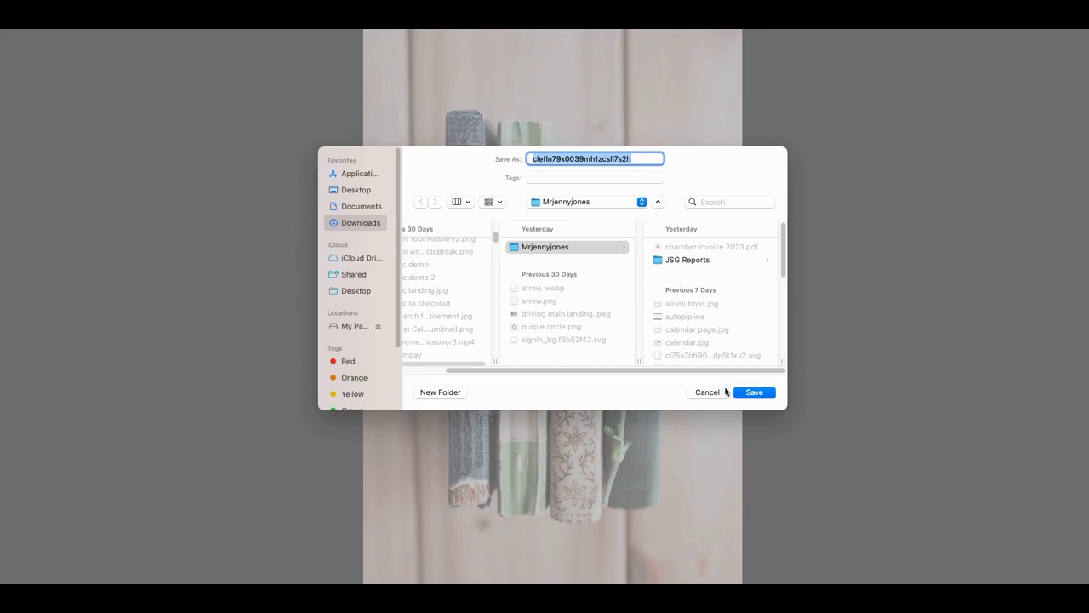
{"action": "left_click", "coordinate": [752, 393]}
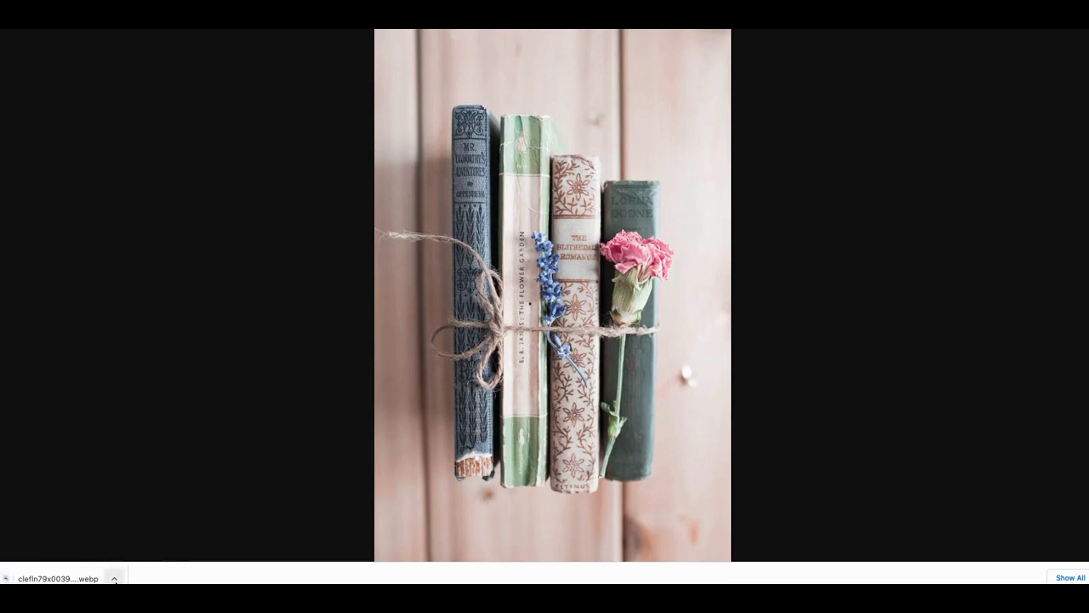
{"action": "left_click", "coordinate": [114, 578]}
{"action": "left_click", "coordinate": [148, 564]}
{"action": "left_click_drag", "start_coordinate": [629, 161], "coordinate": [434, 138]}
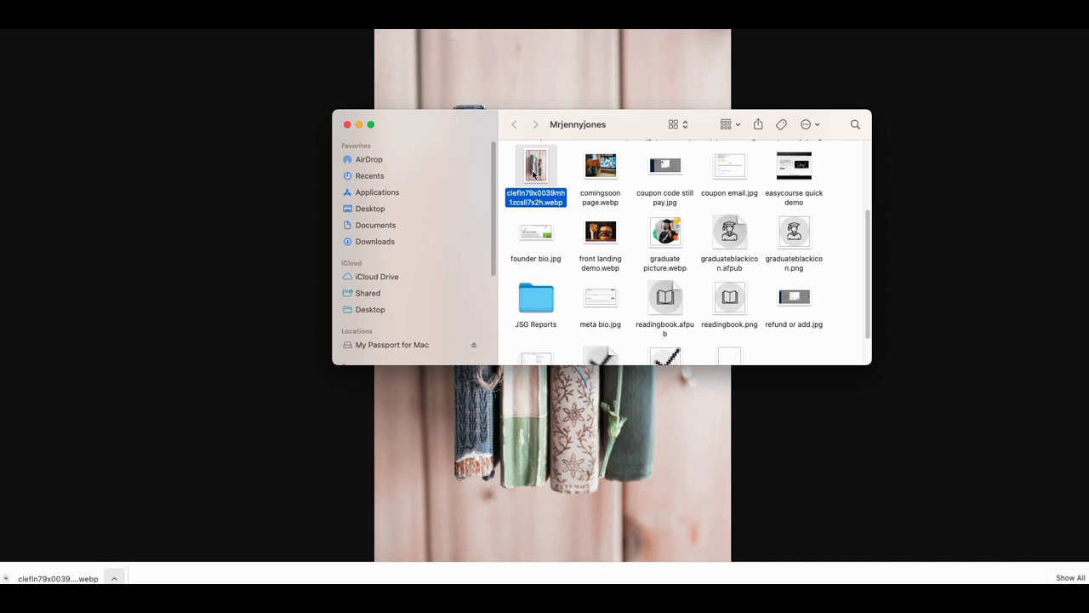
{"action": "right_click", "coordinate": [533, 173]}
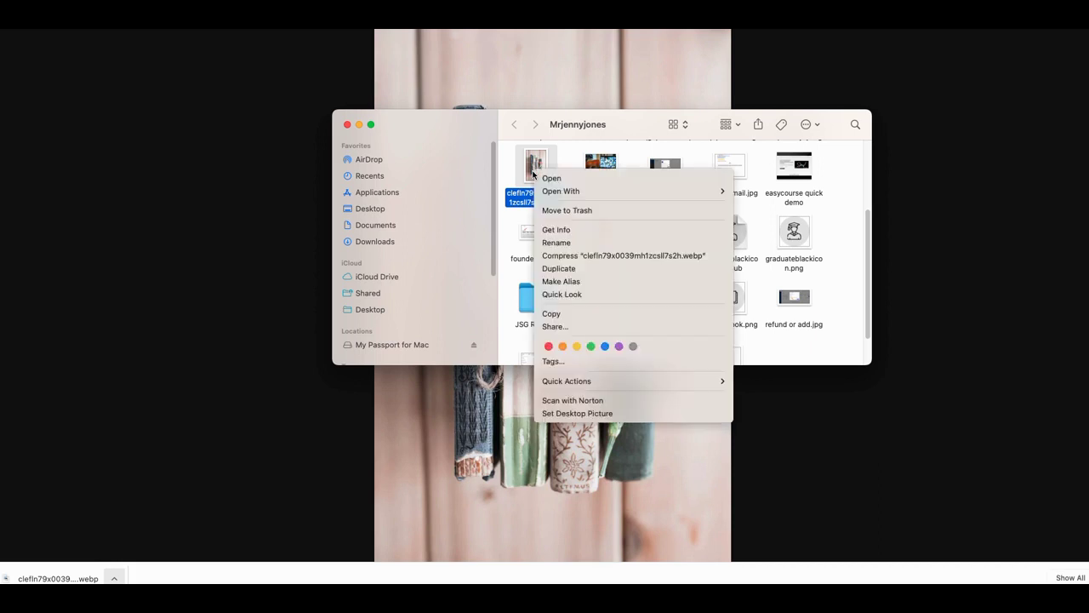
{"action": "left_click", "coordinate": [556, 231]}
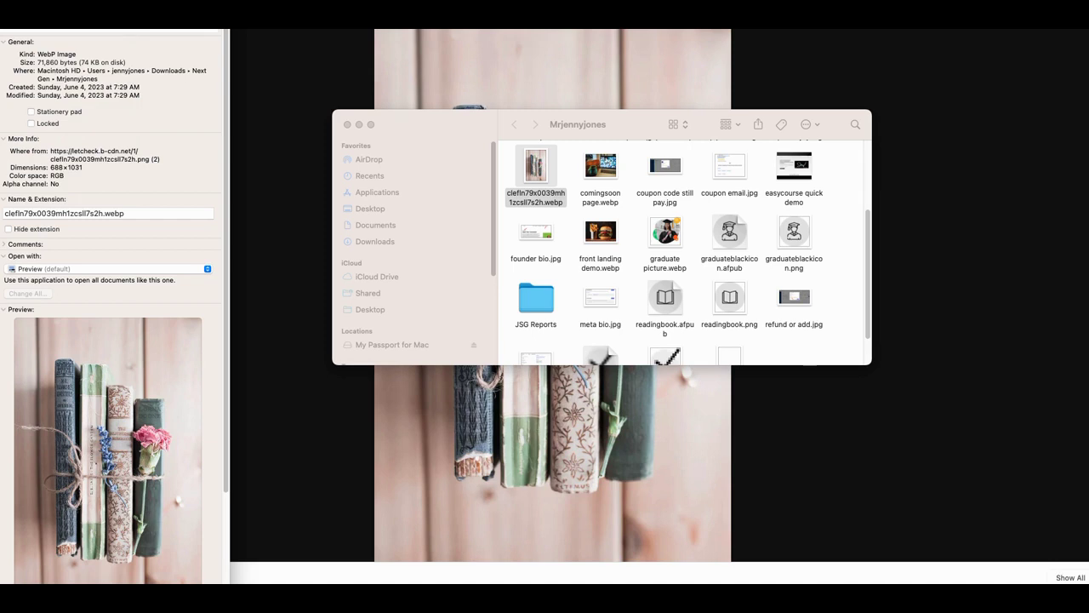
{"action": "key", "text": "super+w"}
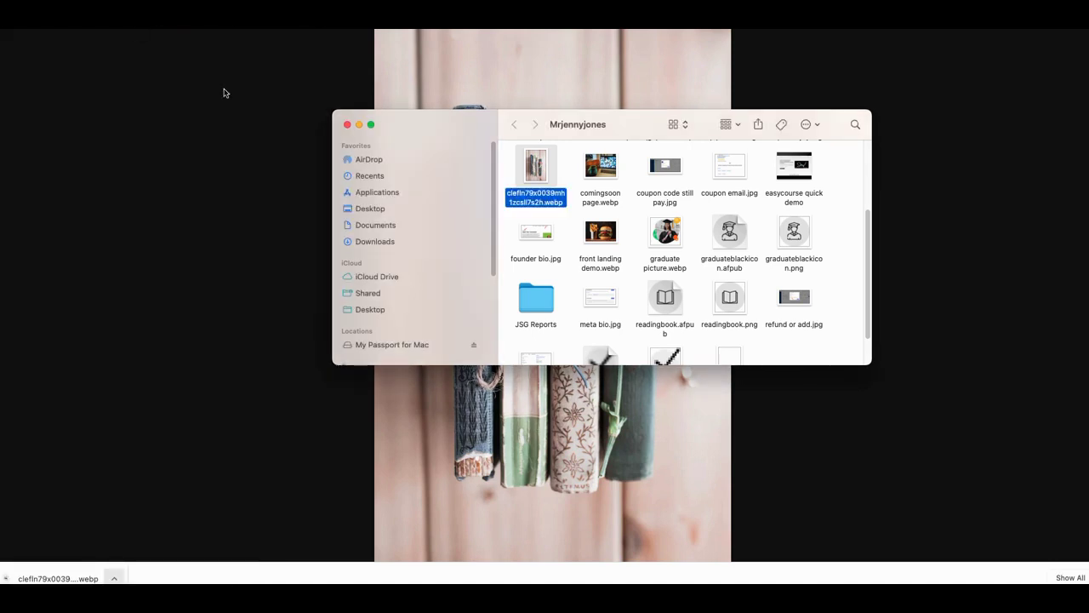
{"action": "left_click", "coordinate": [347, 125]}
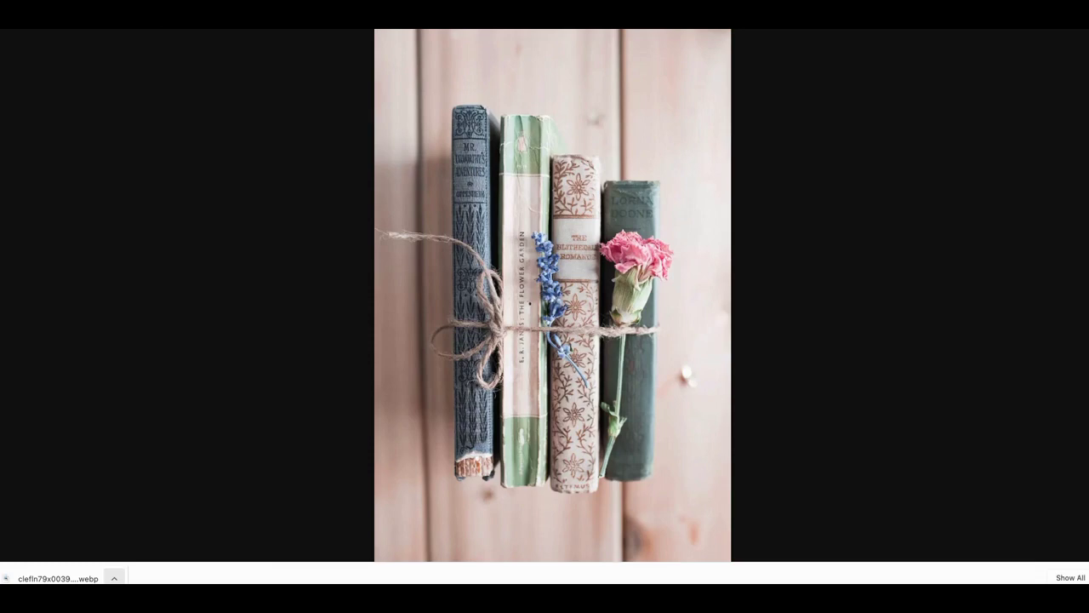
Step: Go back to the Site Builder and scroll to the end of the Waiting list page
{"action": "key", "text": "super+w"}
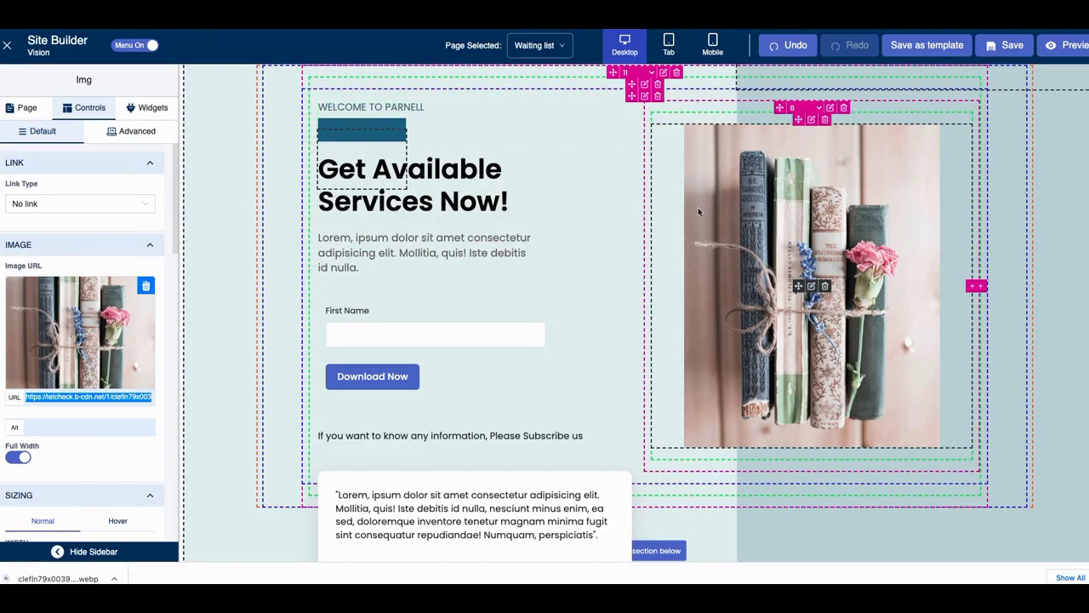
{"action": "scroll", "coordinate": [698, 206], "scroll_direction": "down", "scroll_amount": 4}
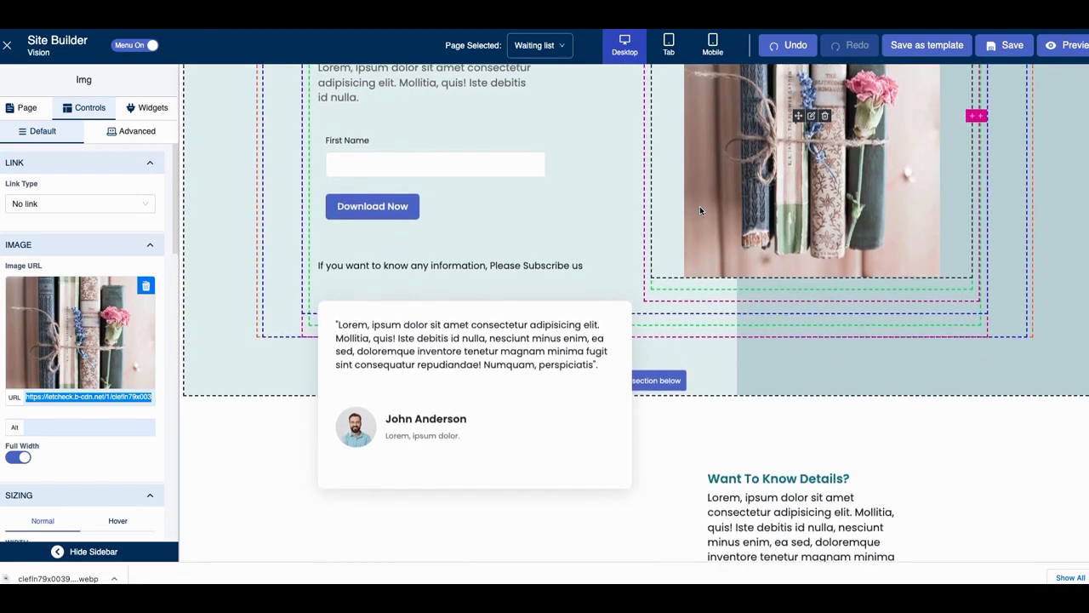
{"action": "scroll", "coordinate": [700, 206], "scroll_direction": "down", "scroll_amount": 8}
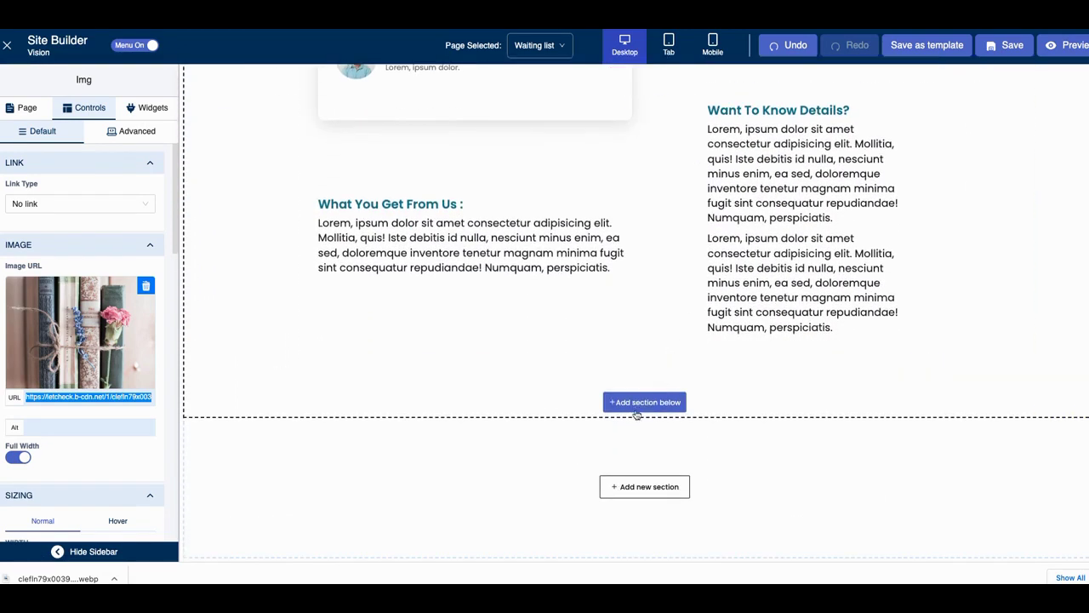
Step: Insert the Yoga Course block from the Course category as a new section
{"action": "left_click", "coordinate": [639, 493]}
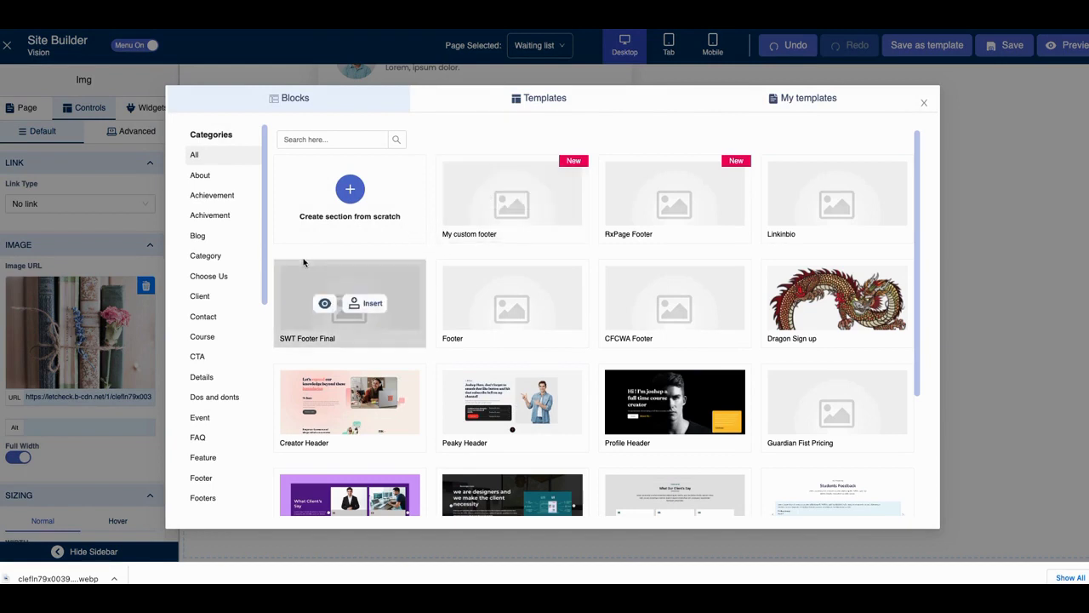
{"action": "scroll", "coordinate": [256, 281], "scroll_direction": "down", "scroll_amount": 1}
{"action": "scroll", "coordinate": [239, 293], "scroll_direction": "down", "scroll_amount": 1}
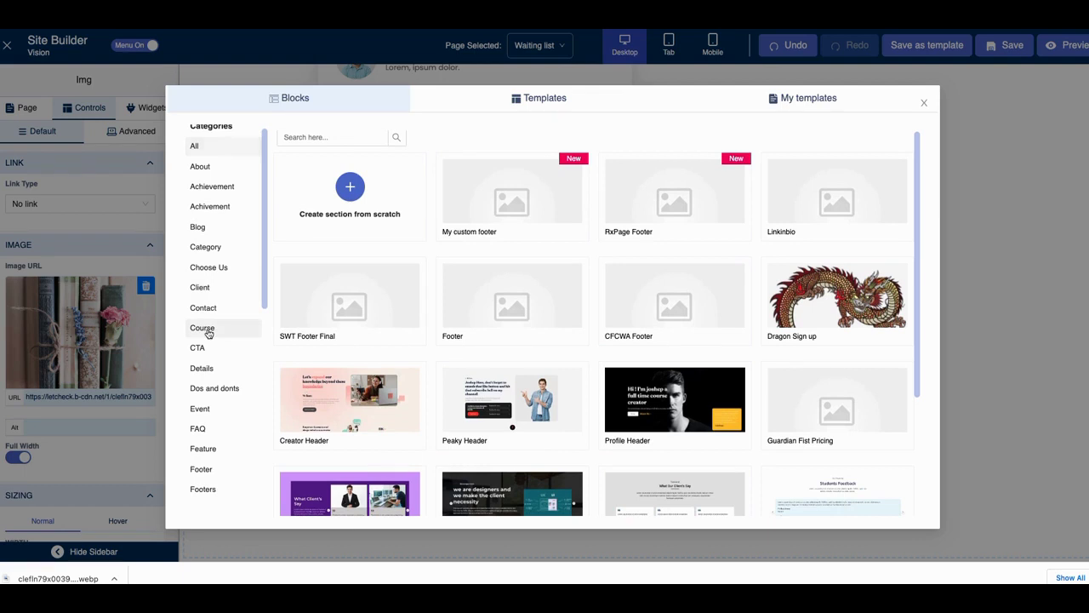
{"action": "left_click", "coordinate": [205, 329]}
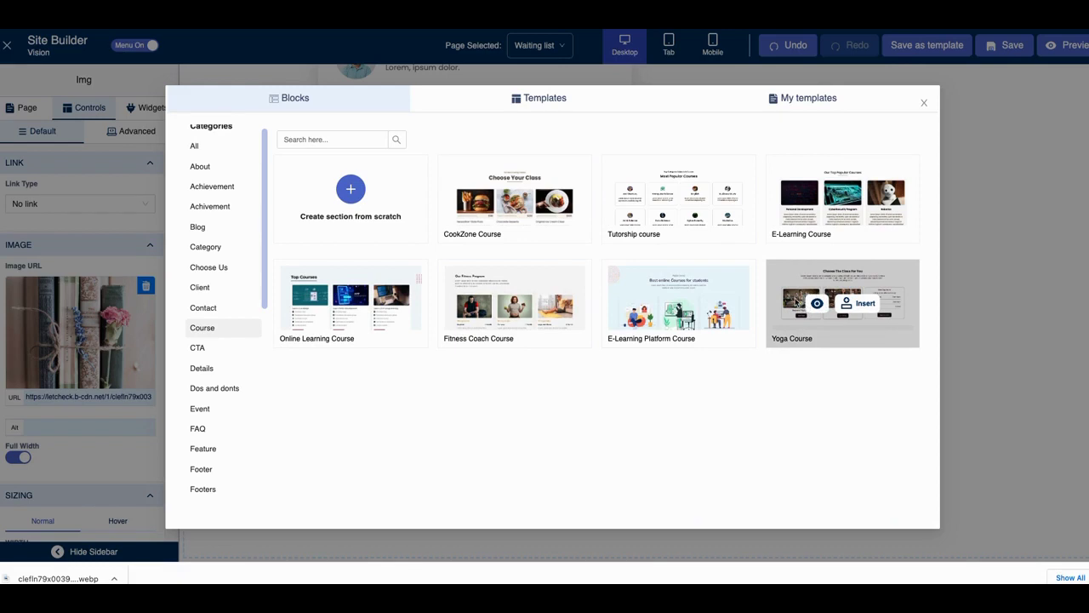
{"action": "left_click", "coordinate": [850, 303]}
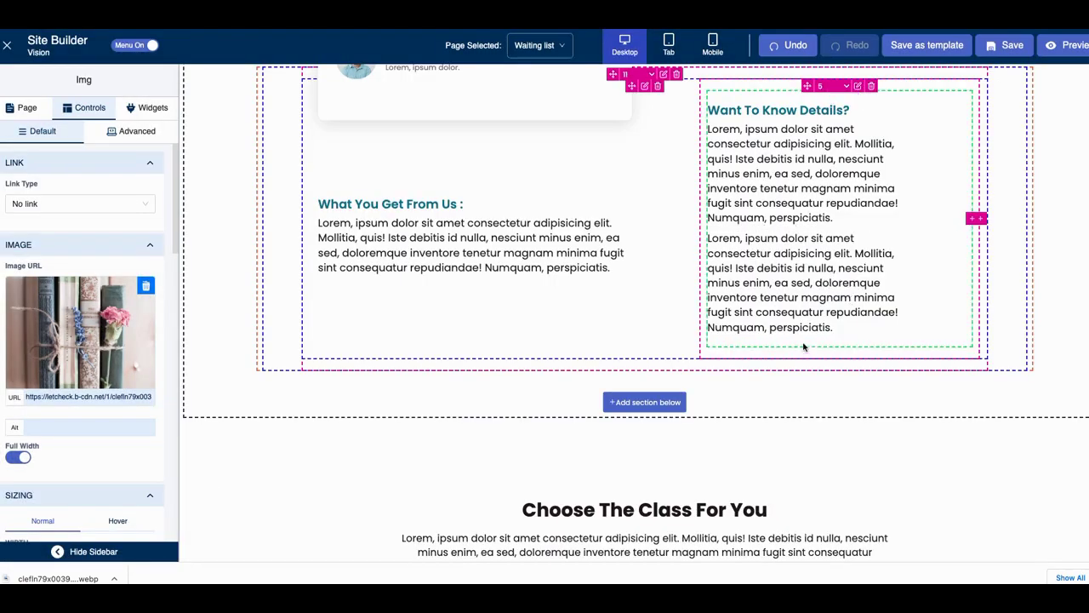
Step: Select the Working Hours box below the class cards to show its Box controls
{"action": "scroll", "coordinate": [791, 332], "scroll_direction": "down", "scroll_amount": 2}
{"action": "scroll", "coordinate": [791, 332], "scroll_direction": "down", "scroll_amount": 4}
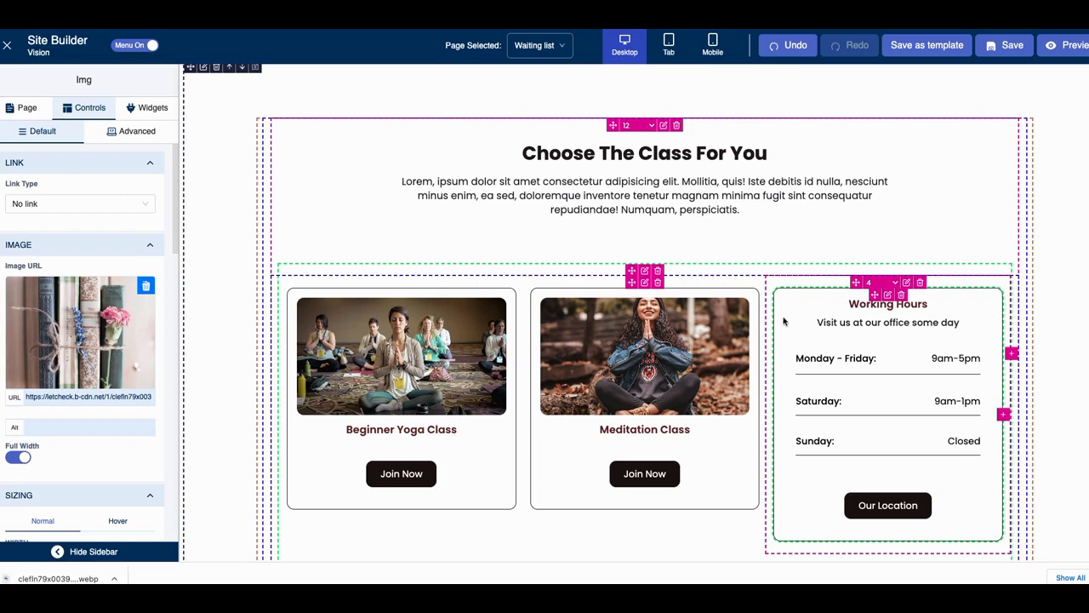
{"action": "left_click", "coordinate": [785, 320]}
{"action": "scroll", "coordinate": [784, 320], "scroll_direction": "down", "scroll_amount": 3}
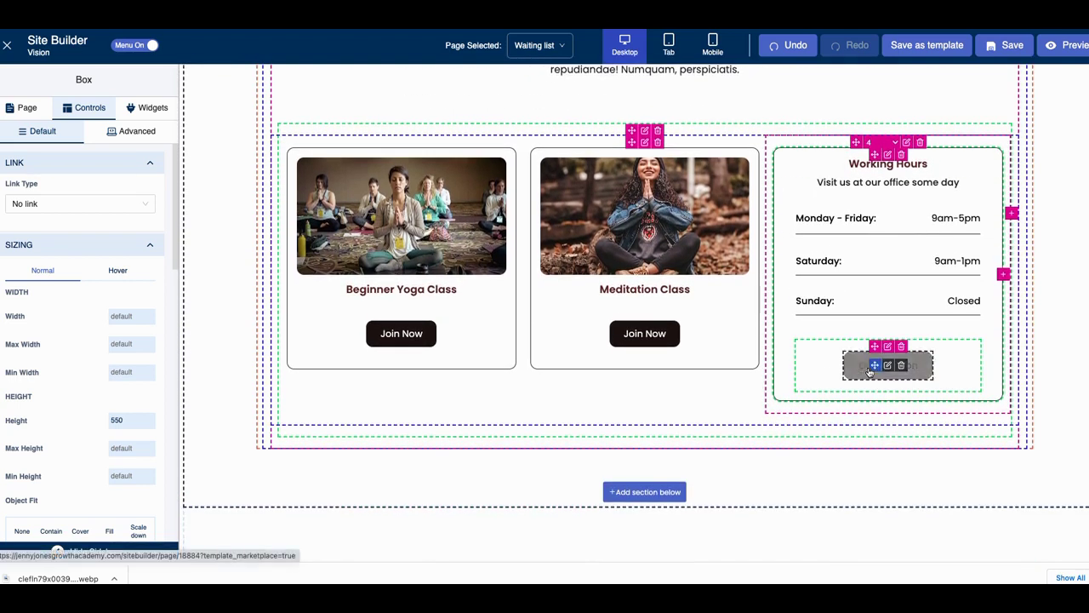
Step: Link the Our Location button to the Coming Soon page (Link Type: Page) and save
{"action": "left_click", "coordinate": [851, 371]}
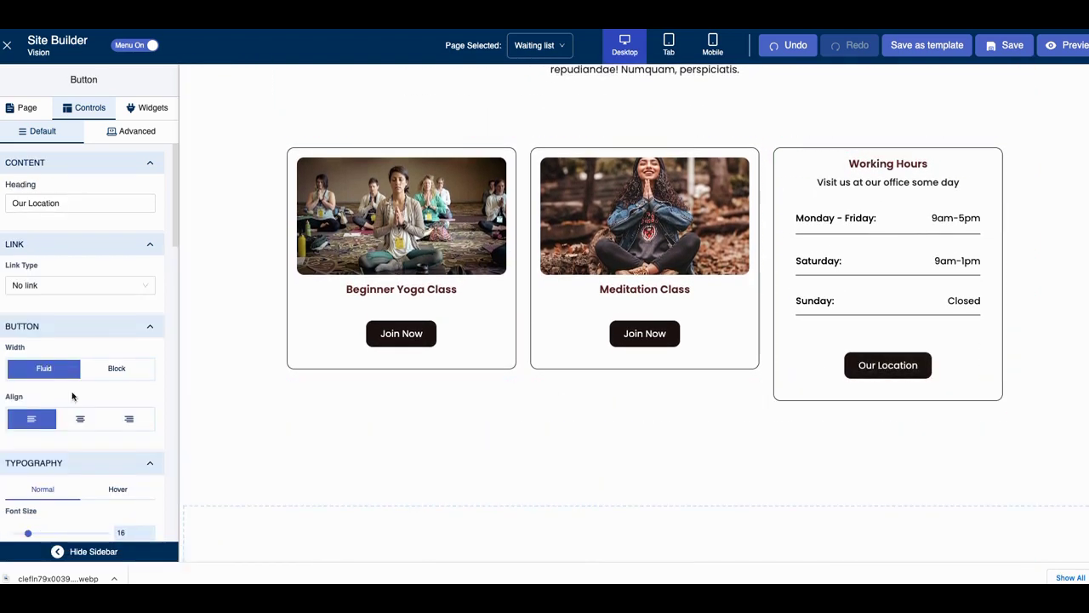
{"action": "left_click", "coordinate": [128, 290]}
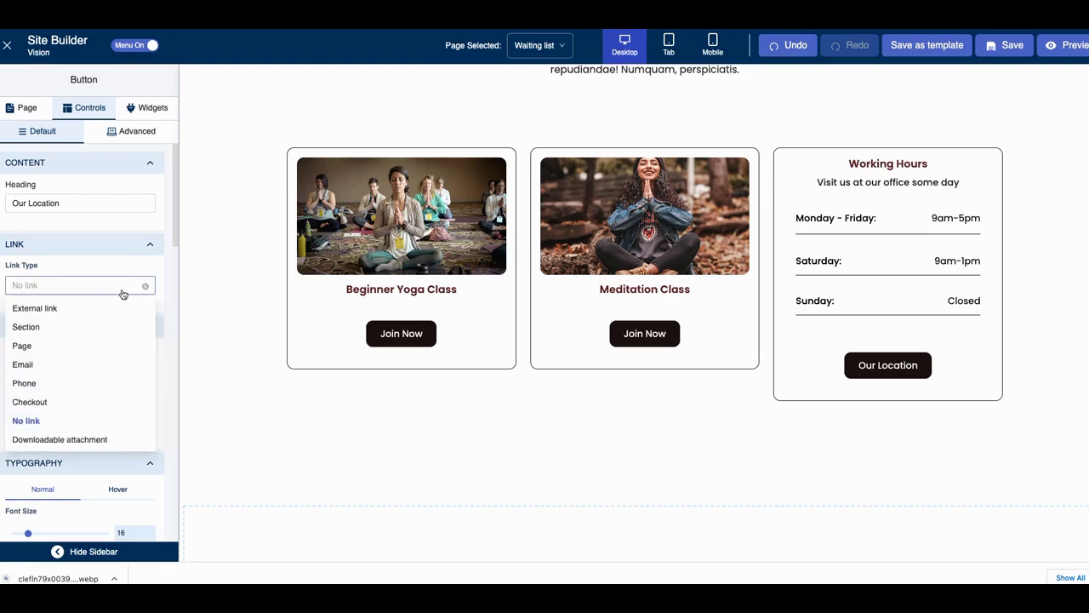
{"action": "left_click", "coordinate": [34, 349]}
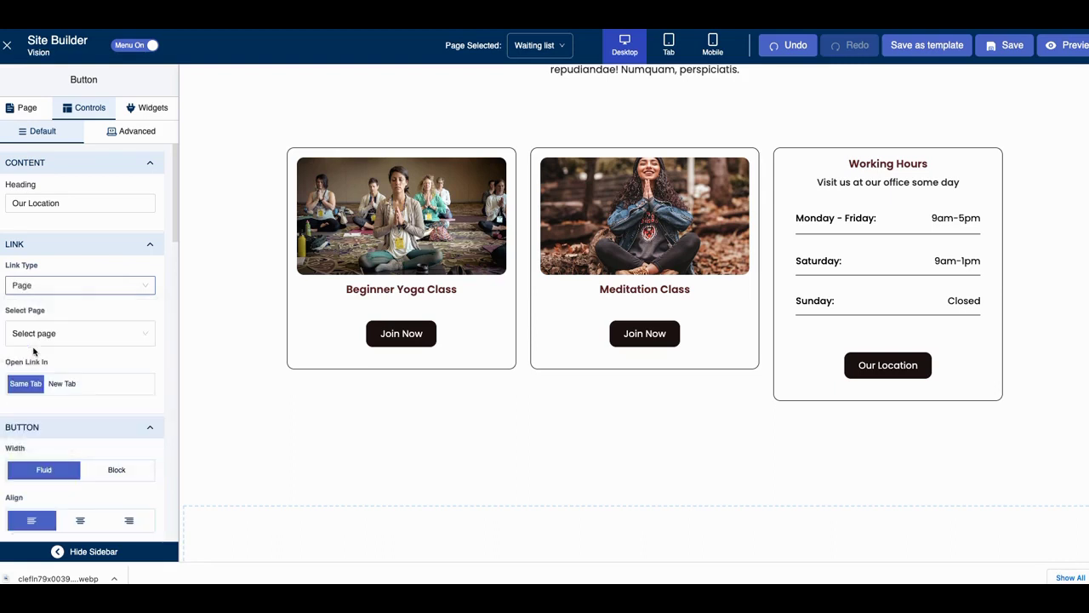
{"action": "left_click", "coordinate": [50, 337]}
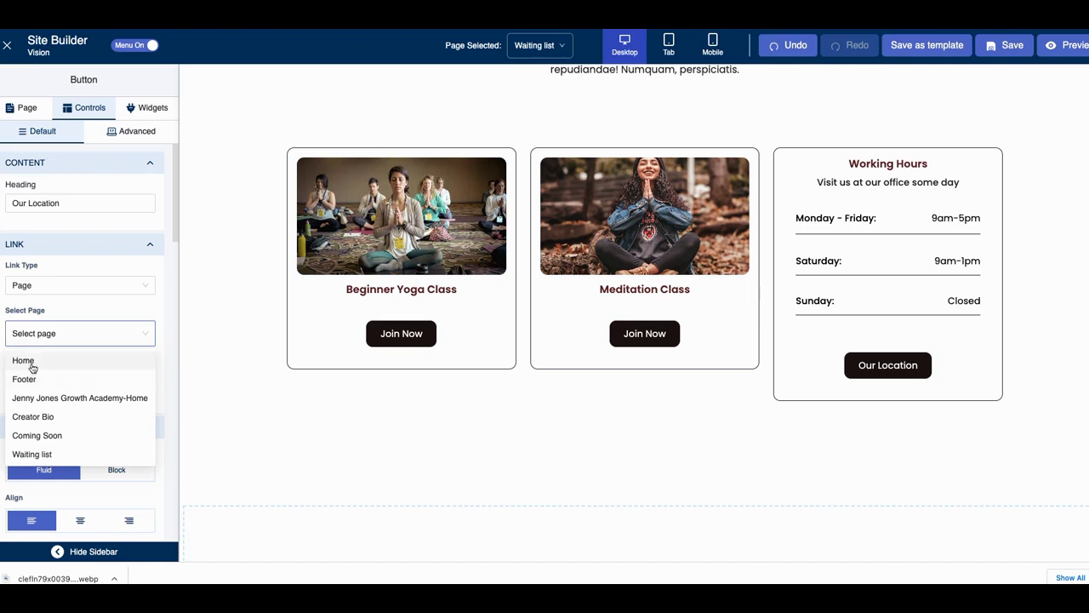
{"action": "left_click", "coordinate": [35, 294]}
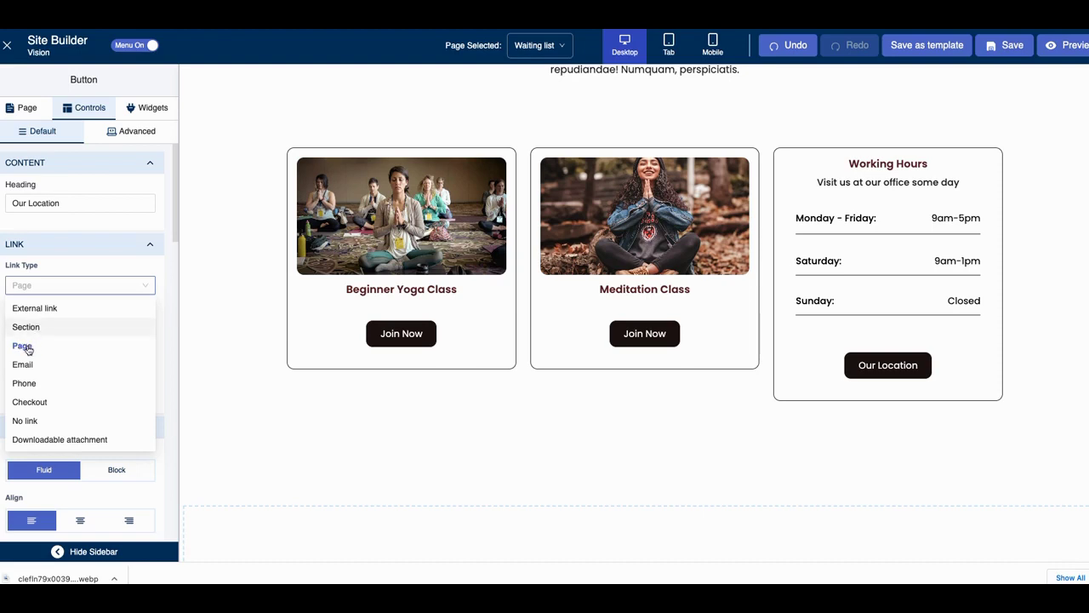
{"action": "left_click", "coordinate": [64, 292]}
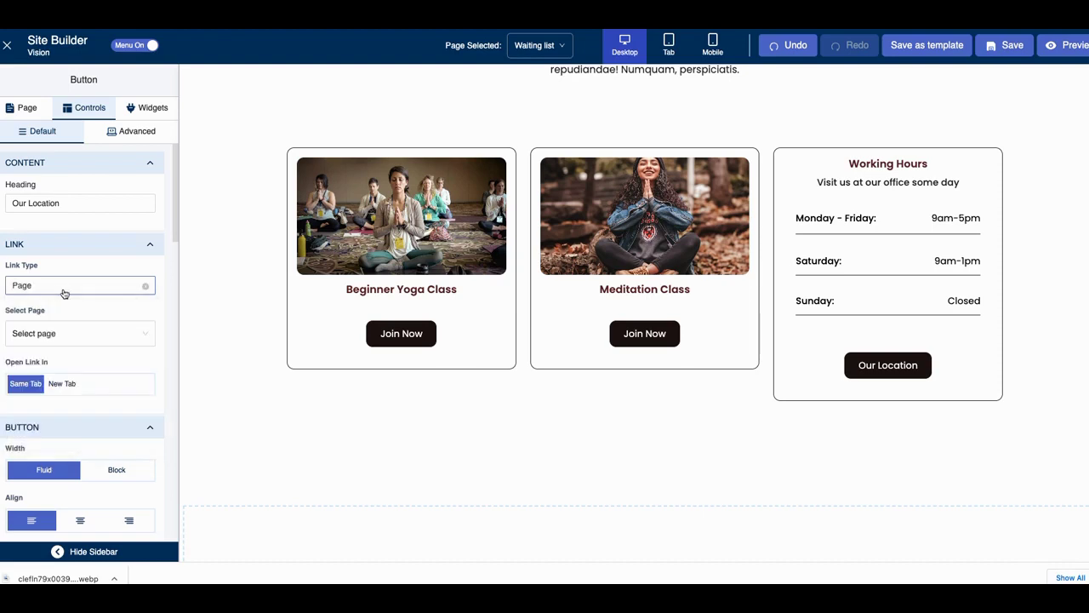
{"action": "left_click", "coordinate": [63, 292]}
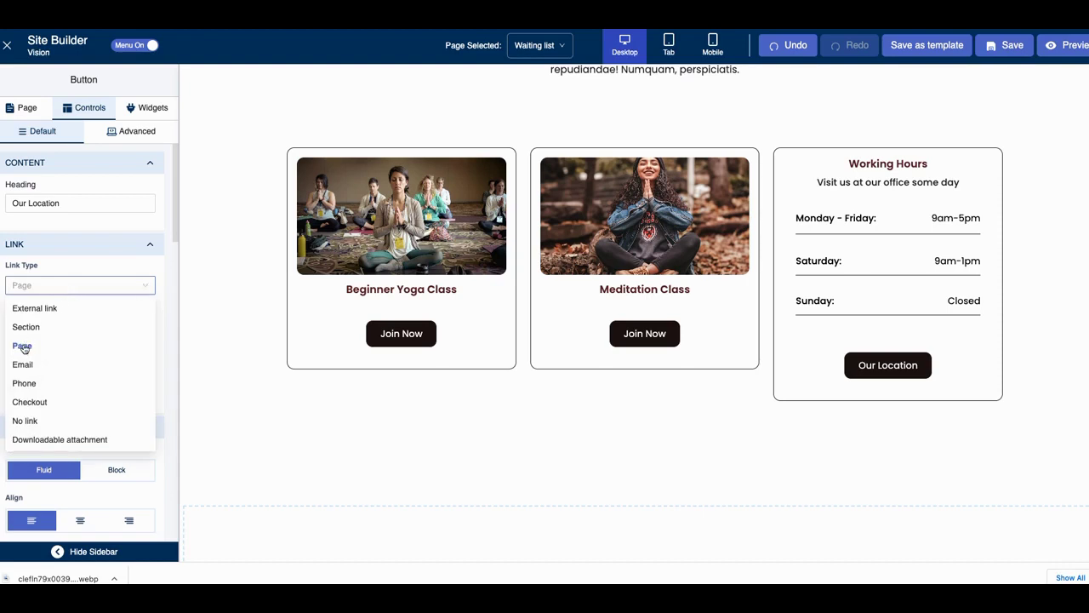
{"action": "left_click", "coordinate": [24, 350]}
{"action": "scroll", "coordinate": [38, 351], "scroll_direction": "down", "scroll_amount": 1}
{"action": "left_click", "coordinate": [51, 324]}
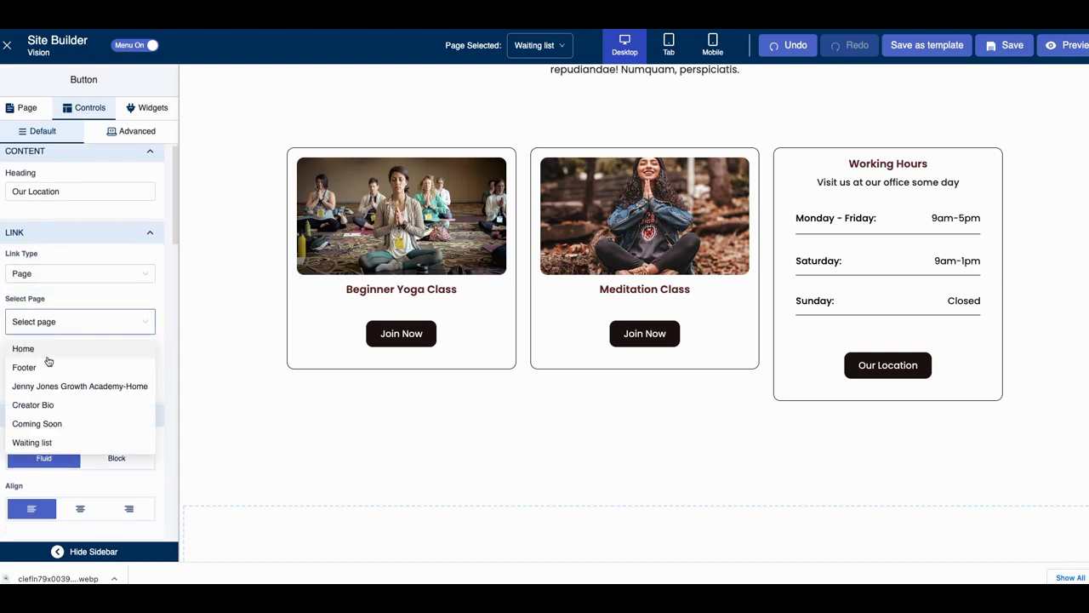
{"action": "left_click", "coordinate": [38, 426]}
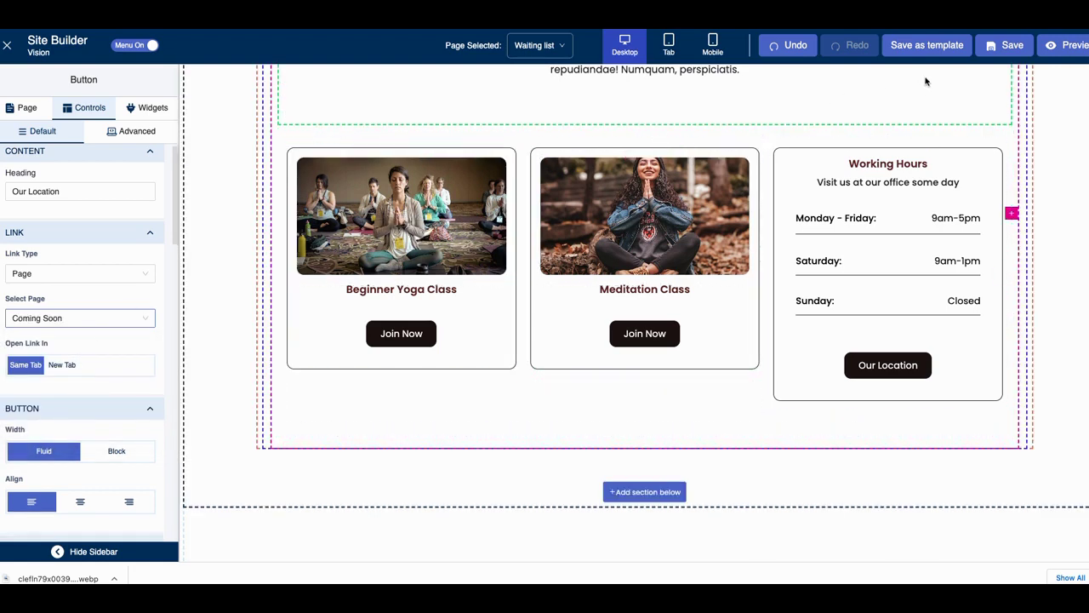
{"action": "left_click", "coordinate": [1009, 51]}
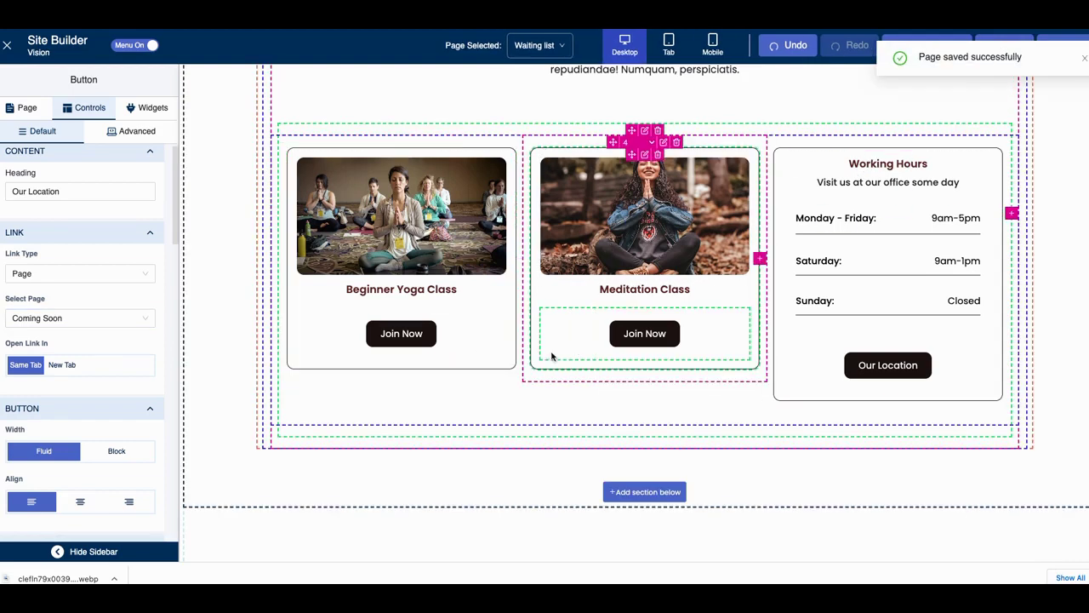
Step: Change the Meditation Class card's 'Join Now' button label to 'Join later' and save the page
{"action": "left_click", "coordinate": [677, 342]}
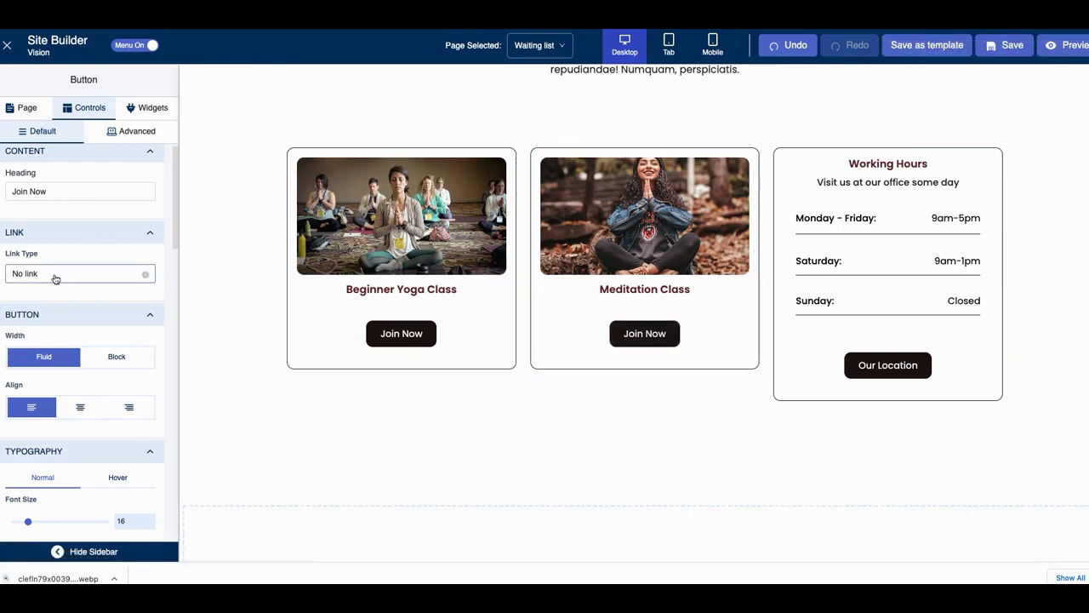
{"action": "left_click", "coordinate": [48, 194]}
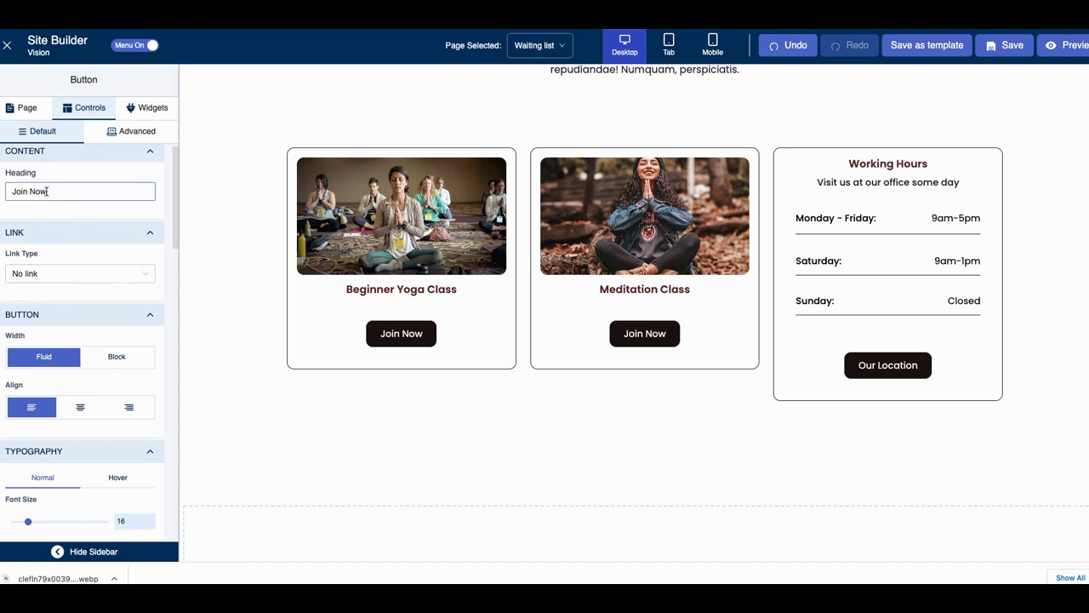
{"action": "key", "text": "BackSpace"}
{"action": "key", "text": "BackSpace"}
{"action": "key", "text": "BackSpace"}
{"action": "key", "text": "BackSpace"}
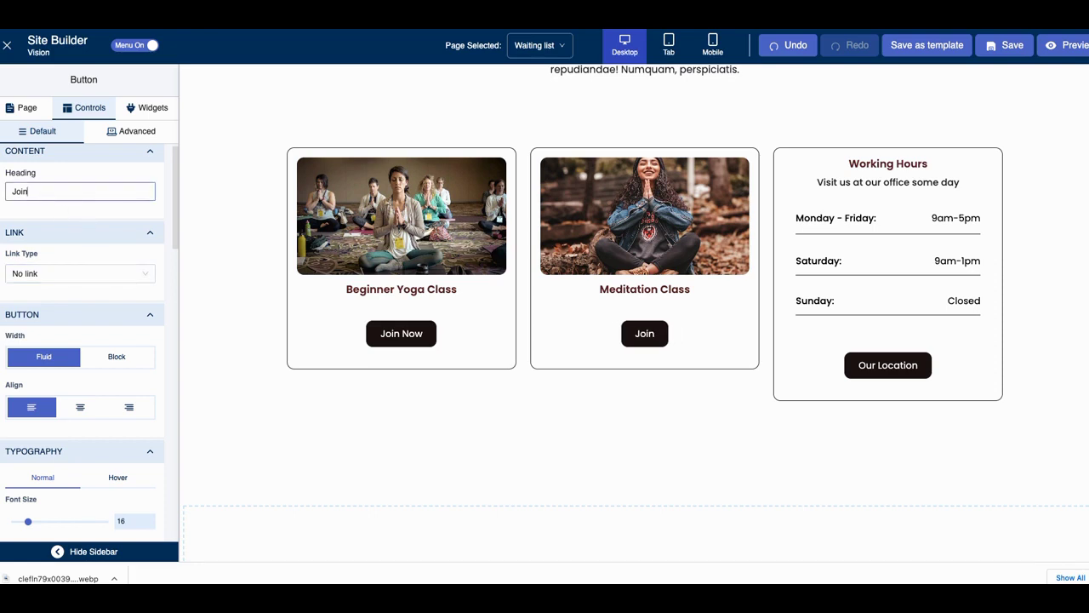
{"action": "type", "text": "later"}
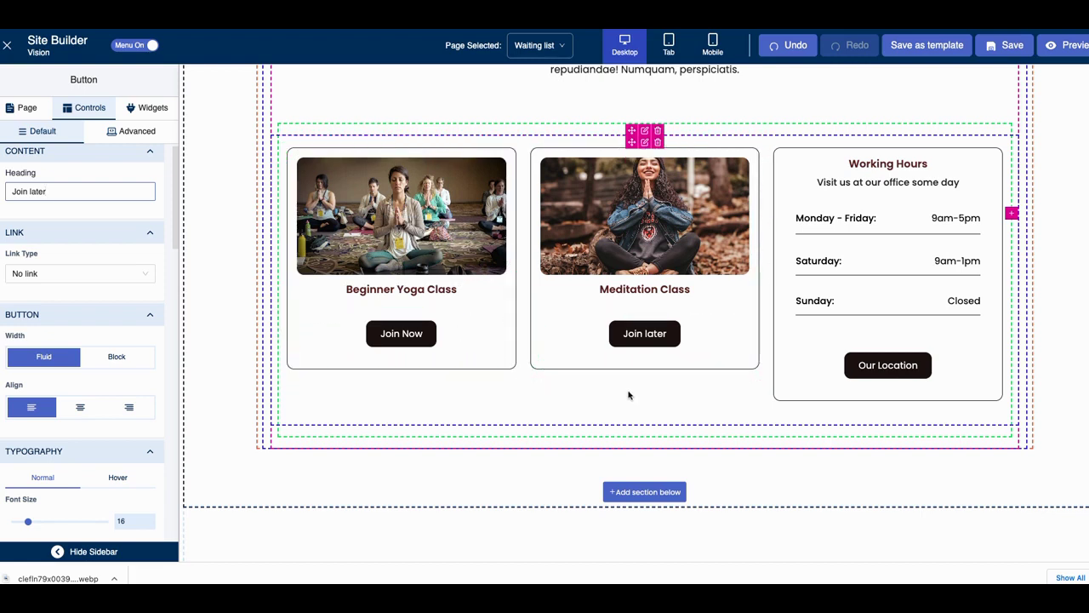
{"action": "scroll", "coordinate": [651, 402], "scroll_direction": "down", "scroll_amount": 2}
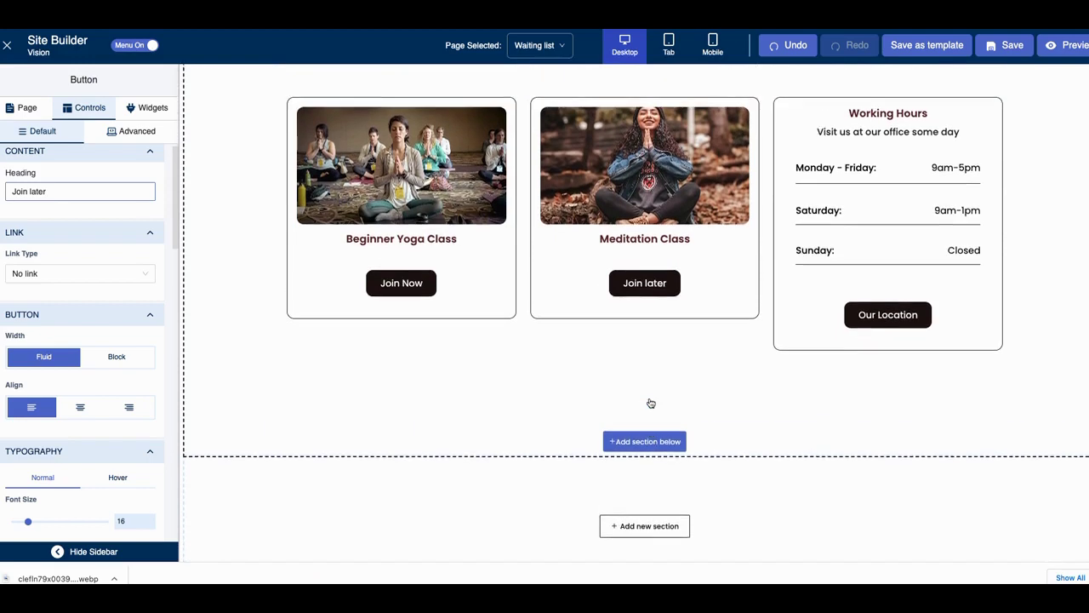
{"action": "scroll", "coordinate": [651, 402], "scroll_direction": "up", "scroll_amount": 3}
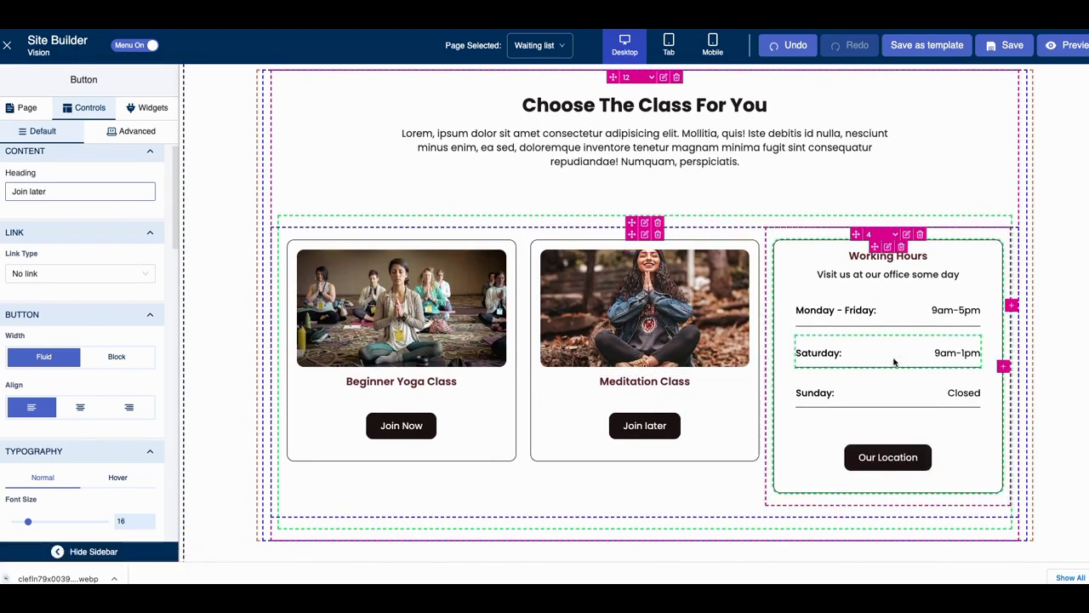
{"action": "left_click", "coordinate": [1002, 49]}
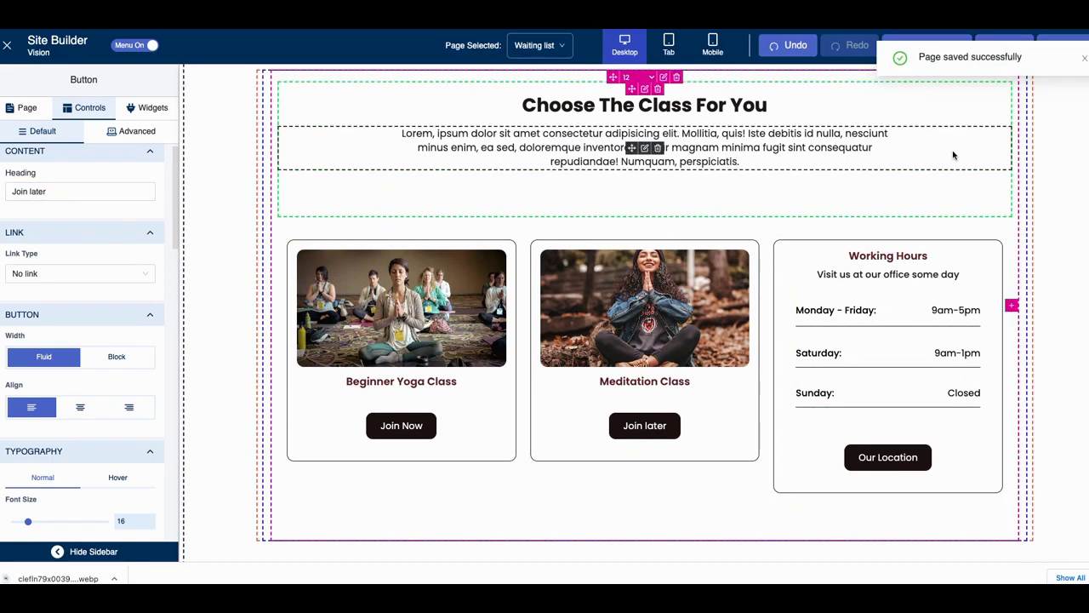
{"action": "scroll", "coordinate": [871, 176], "scroll_direction": "up", "scroll_amount": 5}
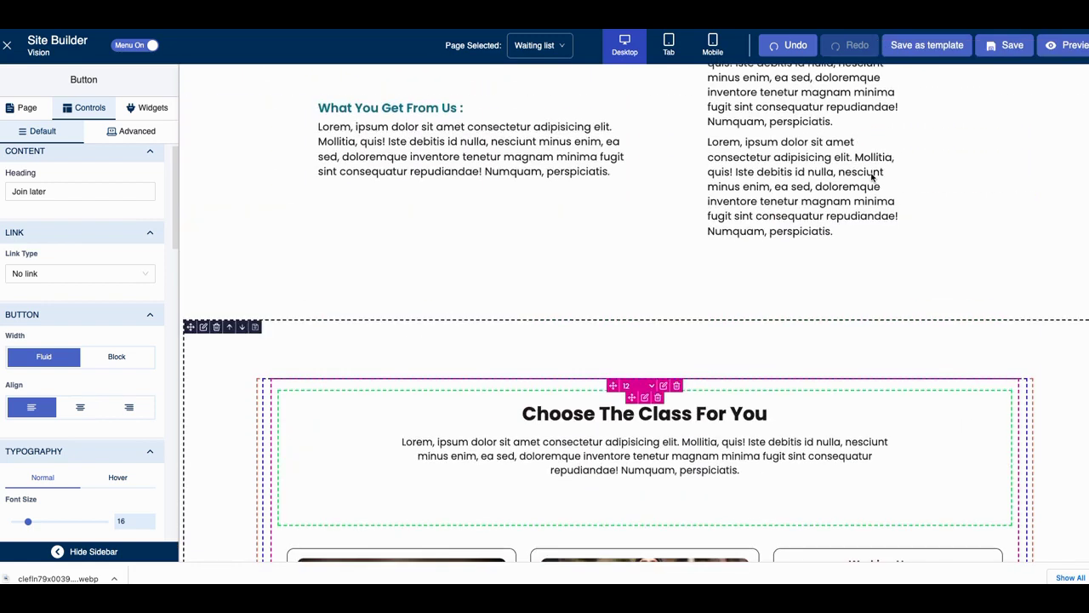
{"action": "scroll", "coordinate": [872, 175], "scroll_direction": "up", "scroll_amount": 10}
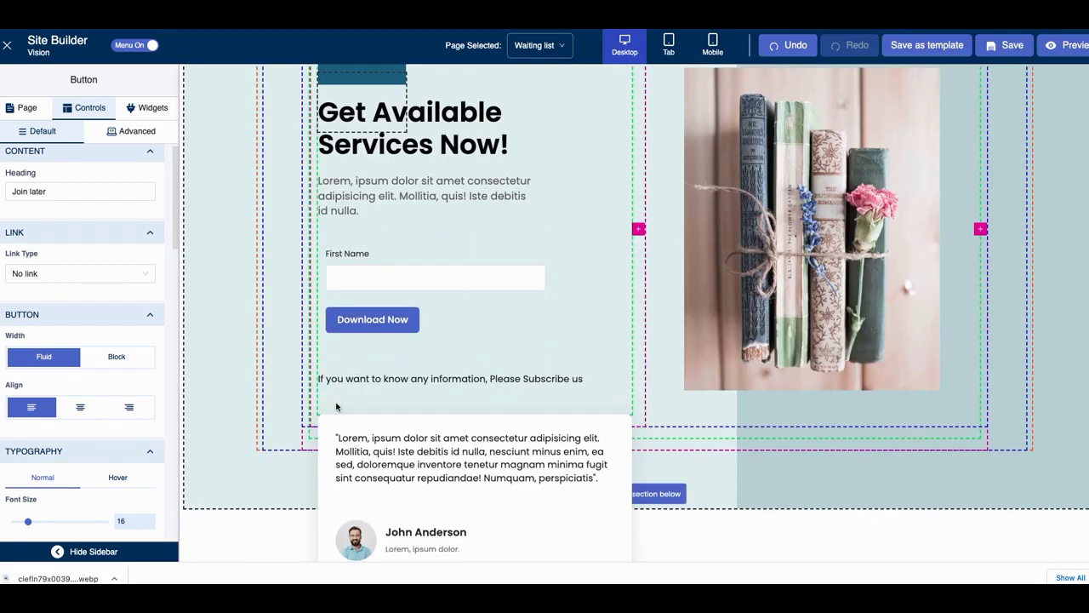
Step: Select the testimonial avatar, save the Waiting list page, and launch its live preview
{"action": "scroll", "coordinate": [355, 390], "scroll_direction": "down", "scroll_amount": 2}
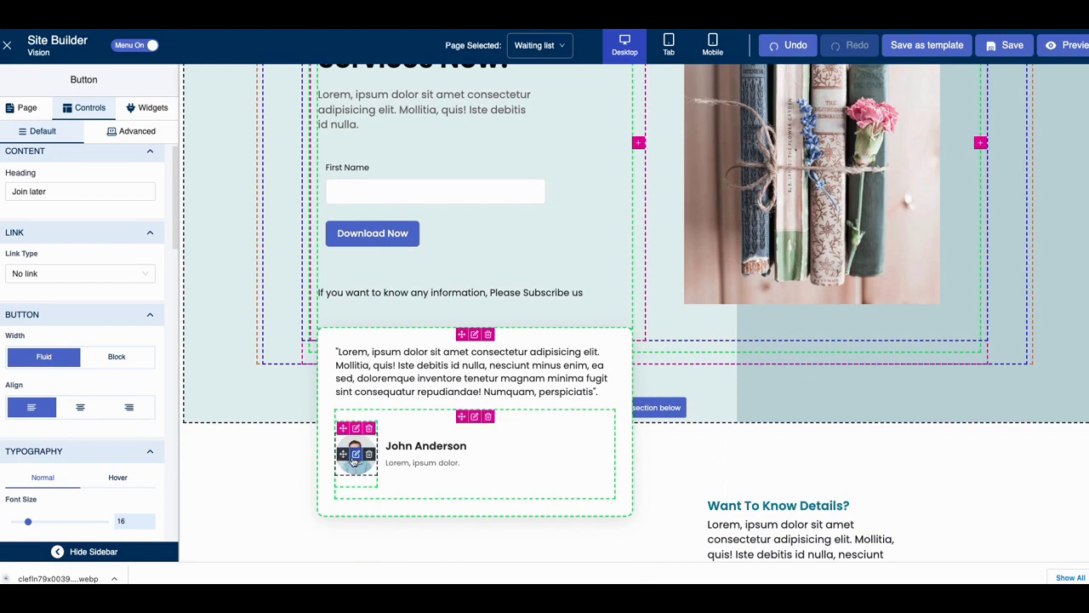
{"action": "left_click", "coordinate": [354, 464]}
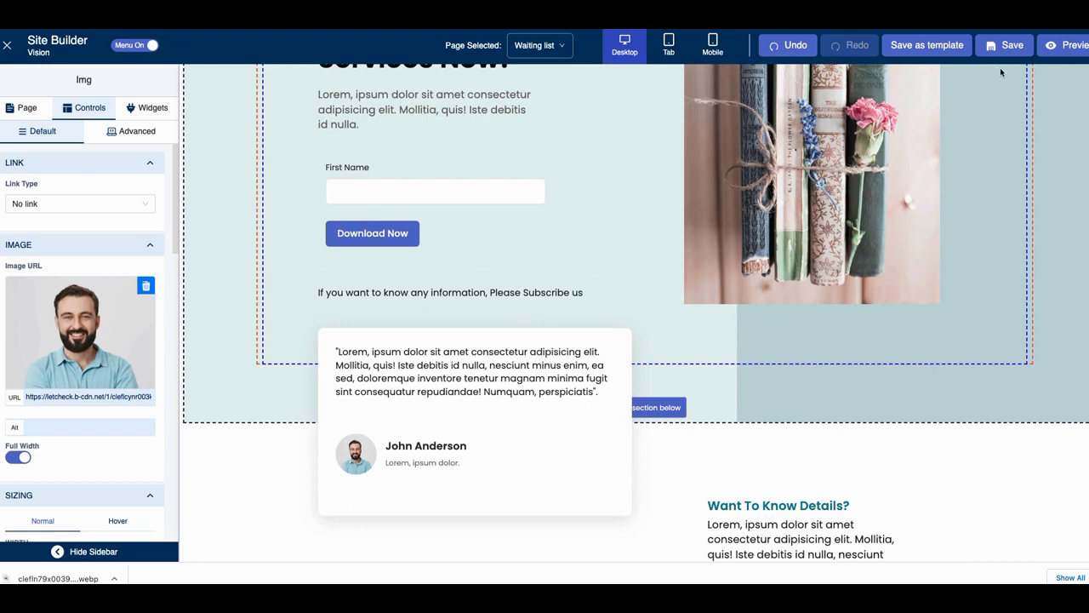
{"action": "left_click", "coordinate": [1011, 47]}
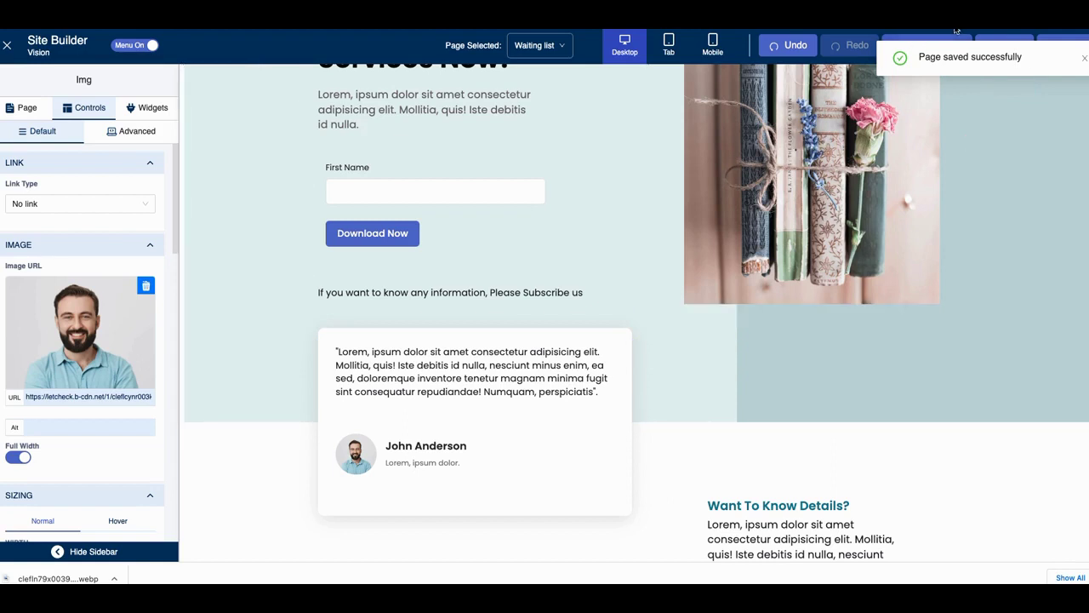
{"action": "left_click", "coordinate": [1071, 53]}
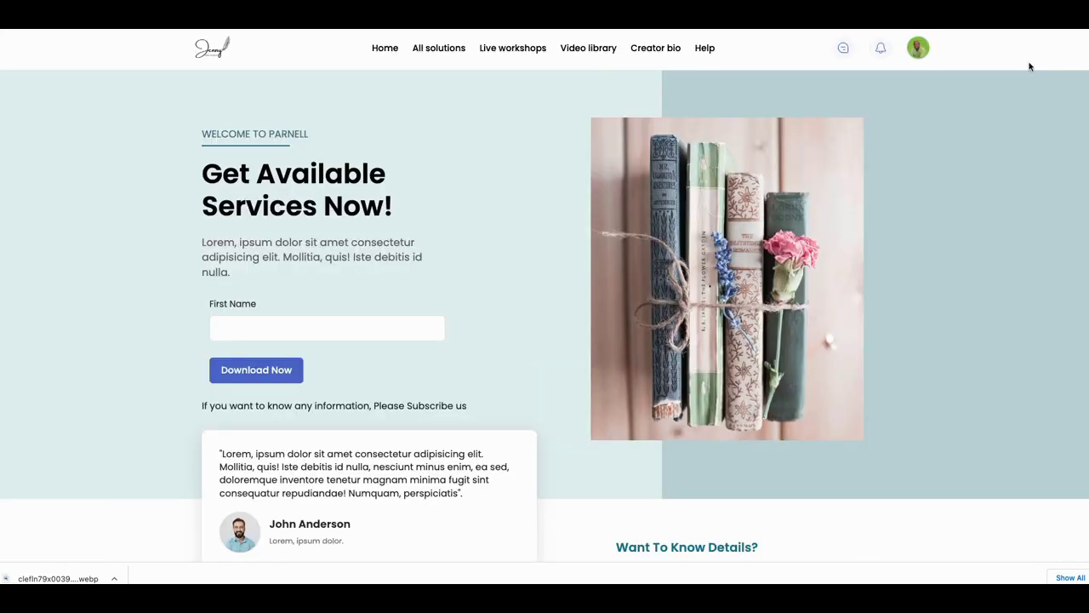
Step: Follow the Live workshops link on the live site to the LIVE Workshops Coming Soon page
{"action": "scroll", "coordinate": [565, 161], "scroll_direction": "down", "scroll_amount": 2}
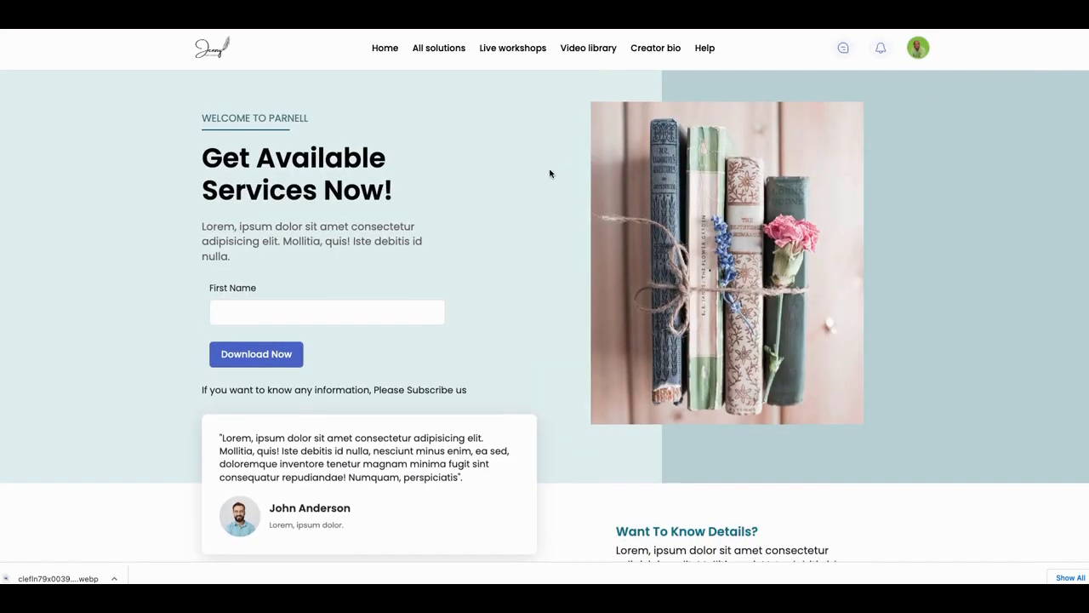
{"action": "scroll", "coordinate": [542, 176], "scroll_direction": "down", "scroll_amount": 5}
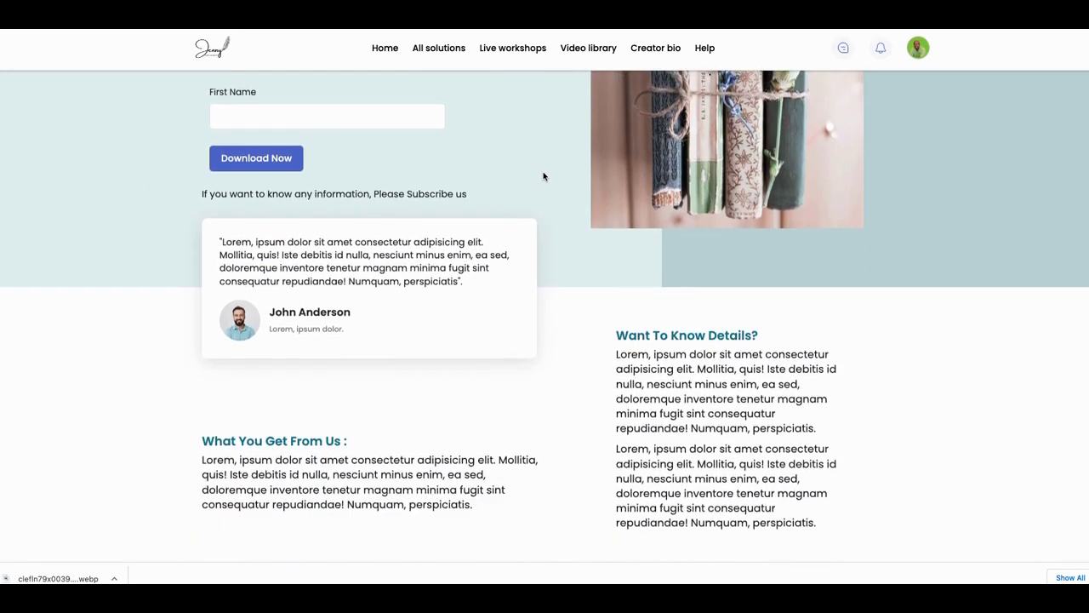
{"action": "scroll", "coordinate": [549, 83], "scroll_direction": "down", "scroll_amount": 2}
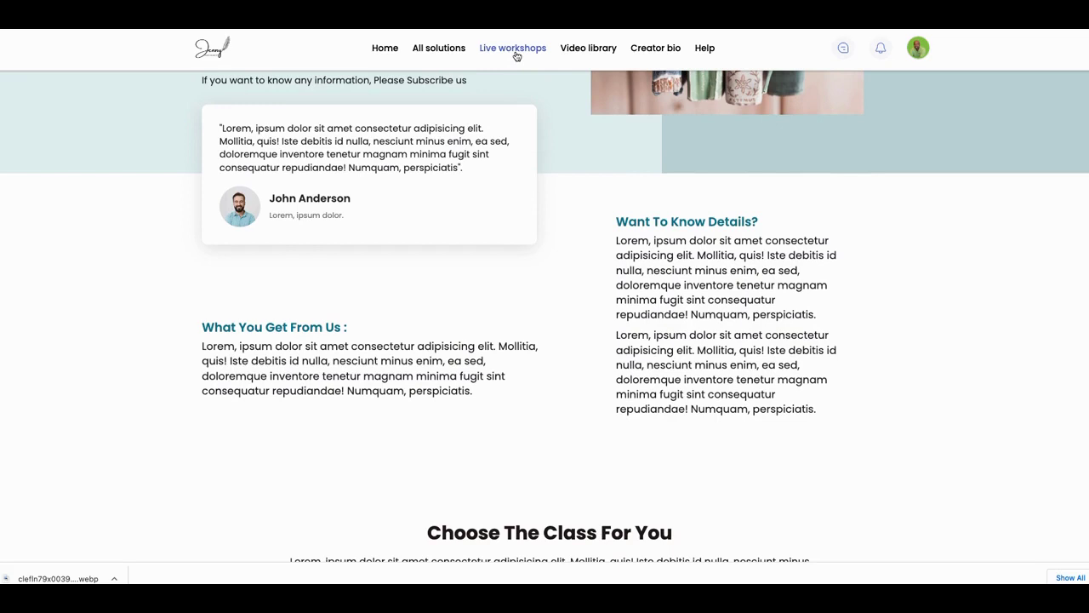
{"action": "scroll", "coordinate": [545, 109], "scroll_direction": "down", "scroll_amount": 4}
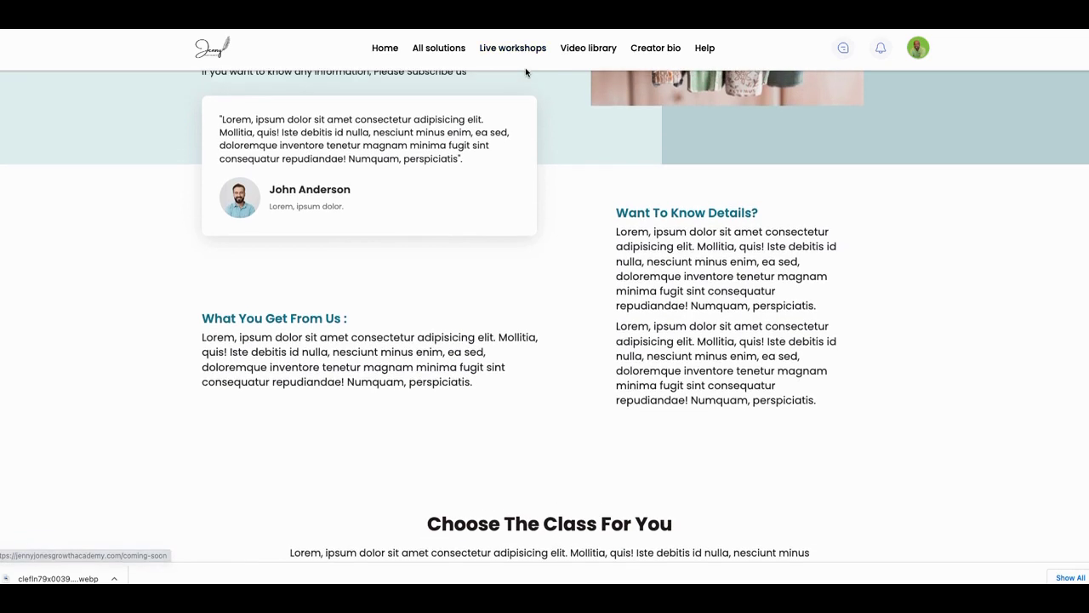
{"action": "scroll", "coordinate": [545, 109], "scroll_direction": "down", "scroll_amount": 4}
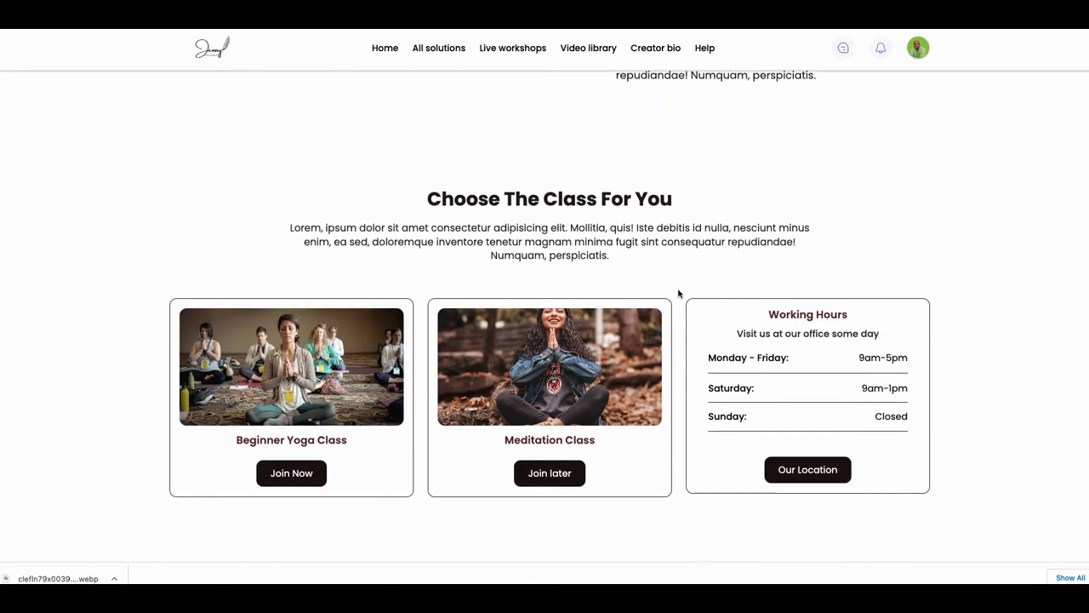
{"action": "left_click", "coordinate": [807, 473]}
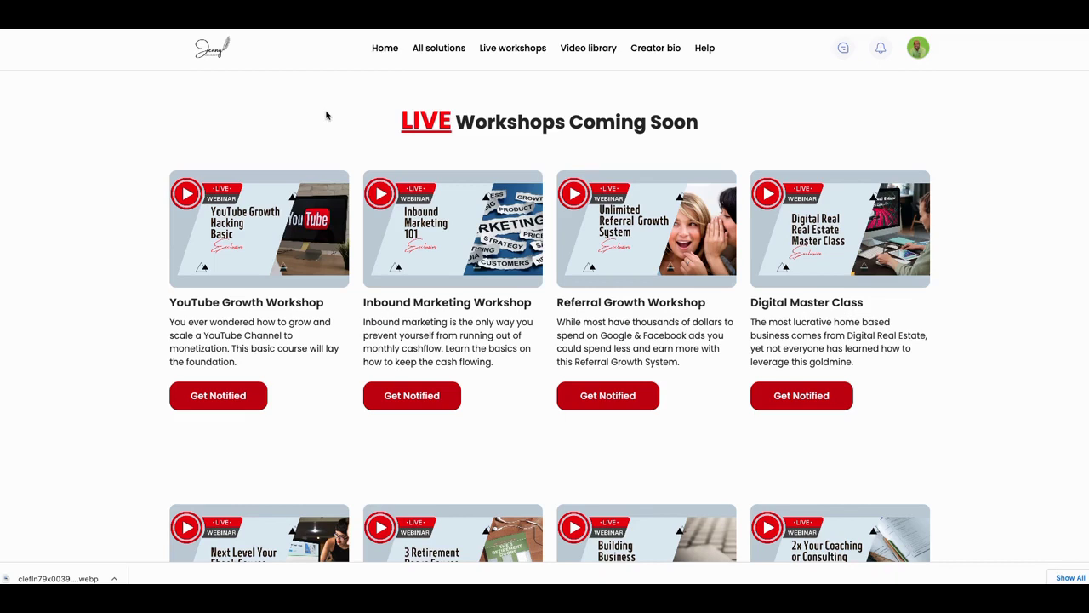
Step: Scroll through the LIVE Workshops Coming Soon listings
{"action": "scroll", "coordinate": [327, 117], "scroll_direction": "down", "scroll_amount": 2}
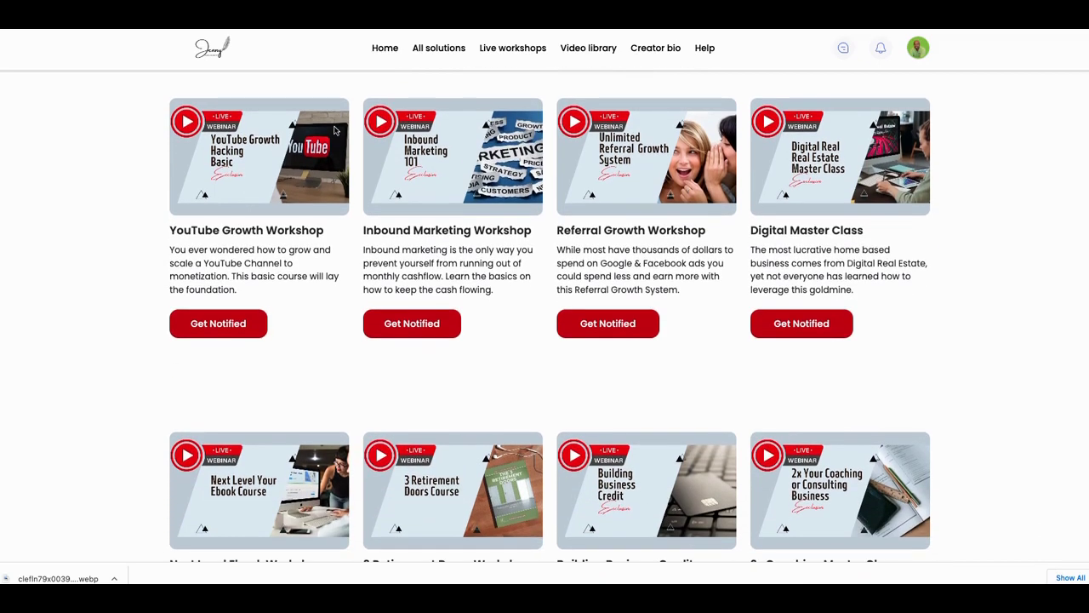
{"action": "scroll", "coordinate": [335, 129], "scroll_direction": "down", "scroll_amount": 2}
{"action": "scroll", "coordinate": [332, 126], "scroll_direction": "up", "scroll_amount": 4}
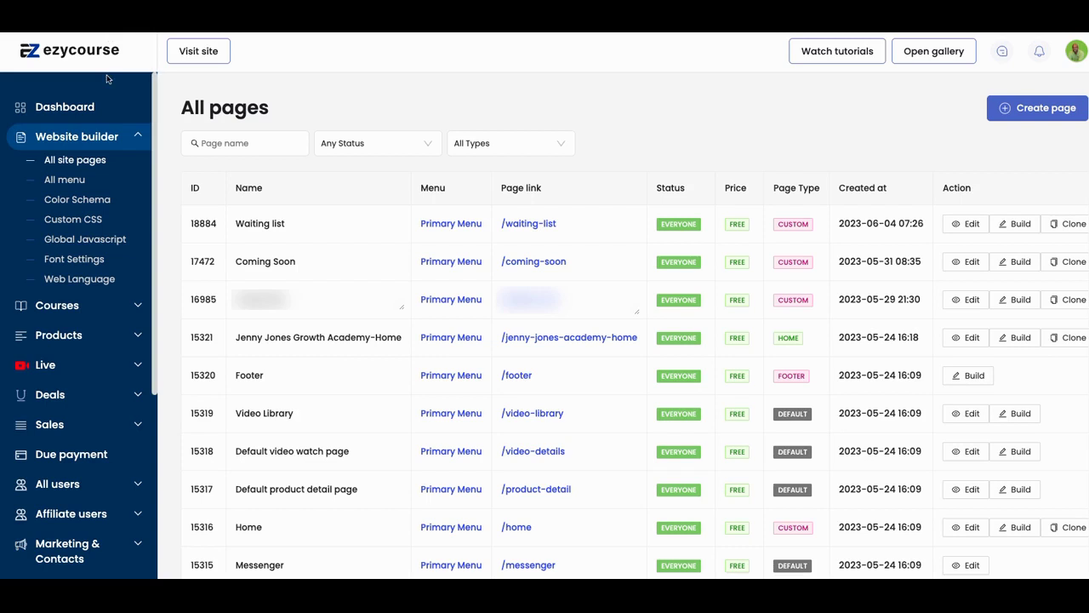
Step: From All menu, choose Edit menu on the Primary Menu row
{"action": "left_click", "coordinate": [66, 183]}
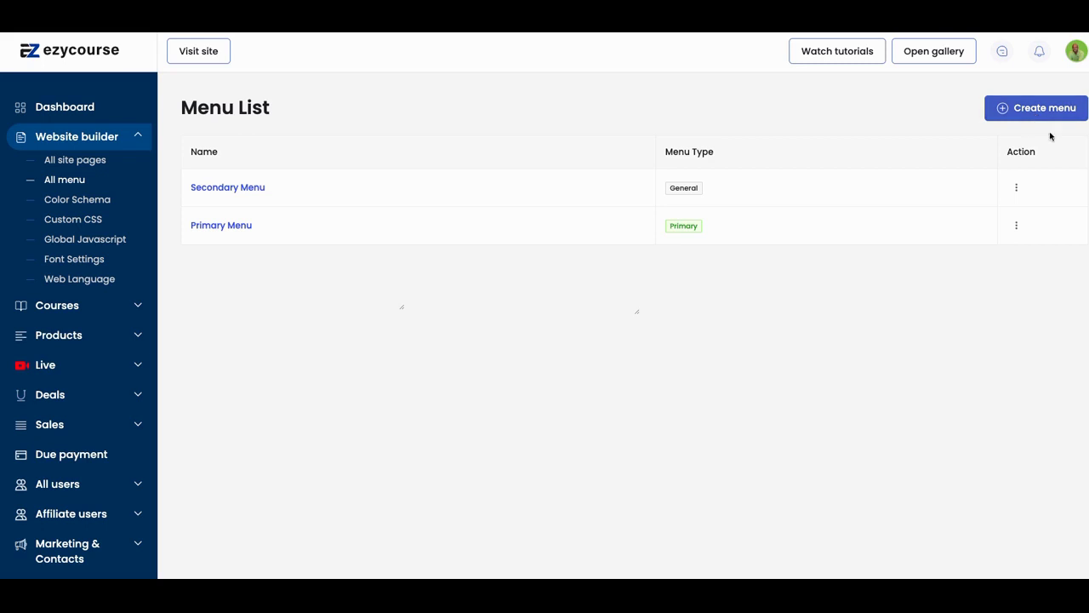
{"action": "left_click", "coordinate": [1017, 227]}
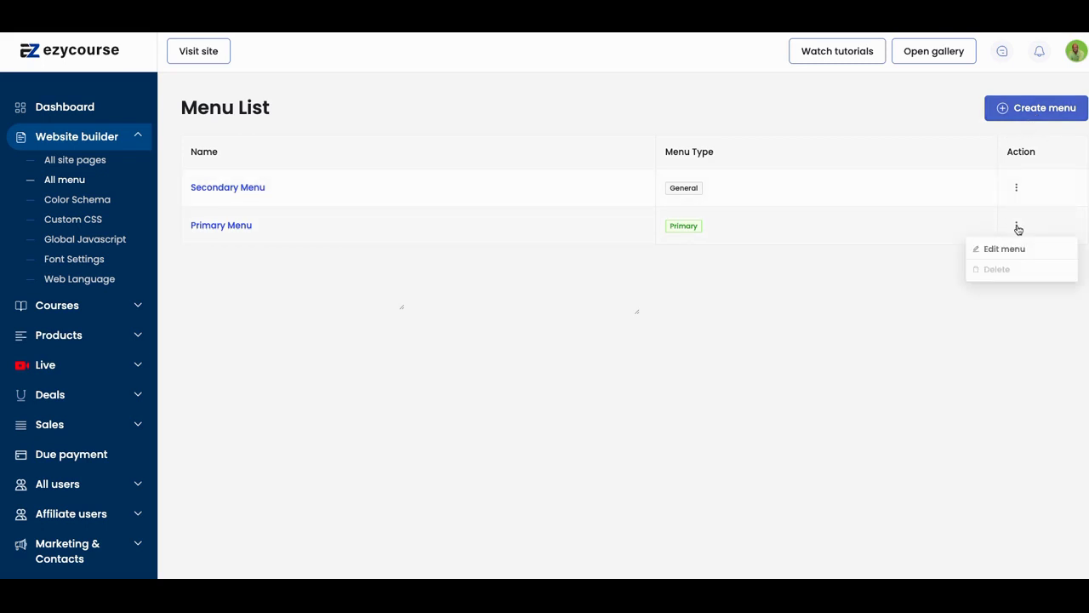
{"action": "left_click", "coordinate": [1012, 248]}
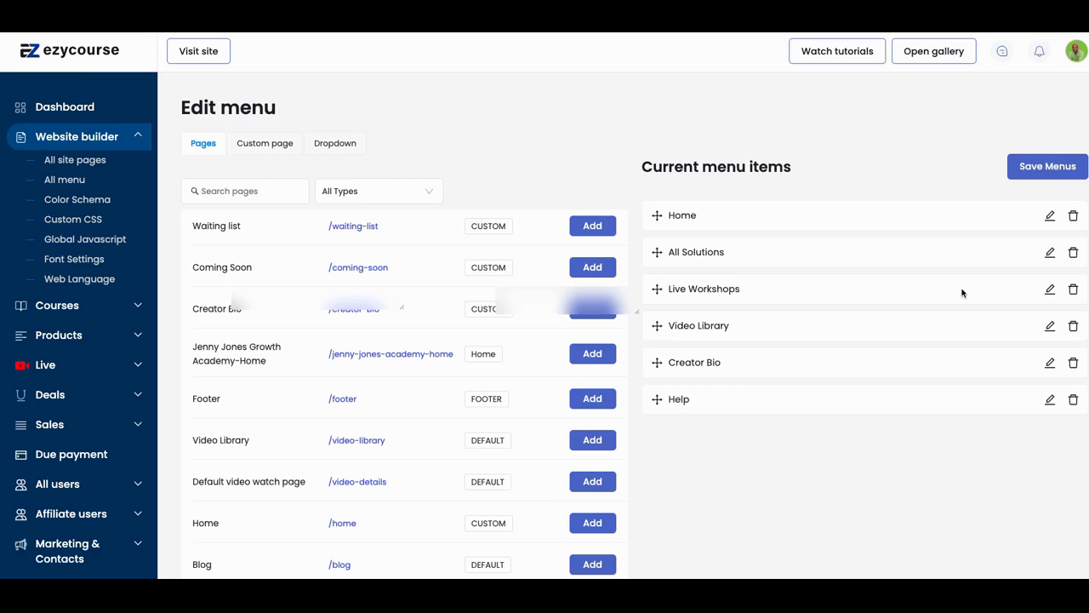
Step: Add the Blog page to the Primary Menu, save menus, and visit the live site
{"action": "scroll", "coordinate": [473, 307], "scroll_direction": "down", "scroll_amount": 1}
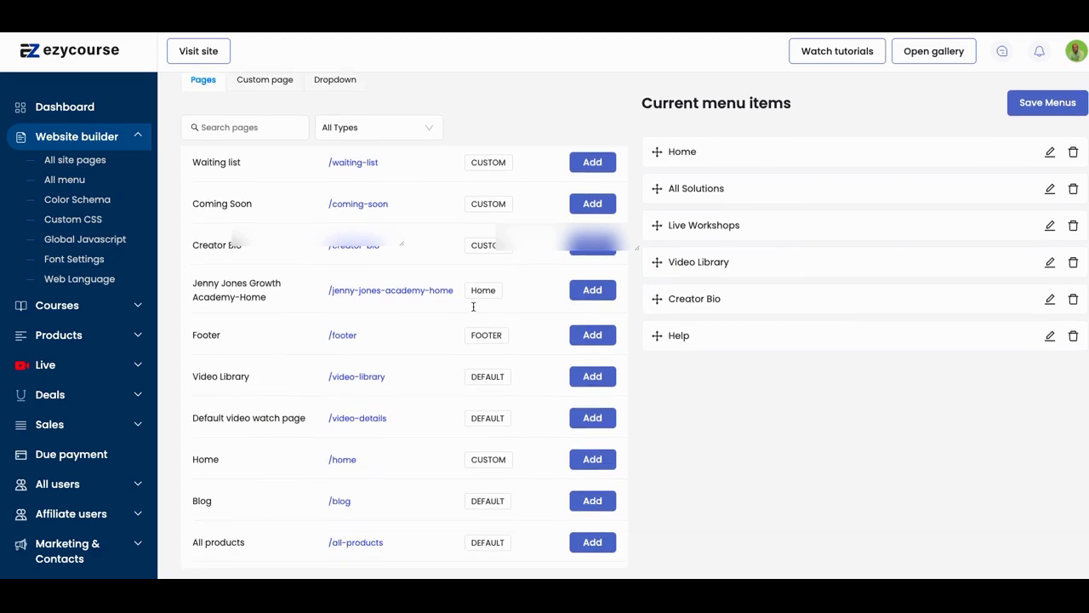
{"action": "scroll", "coordinate": [467, 341], "scroll_direction": "up", "scroll_amount": 1}
{"action": "scroll", "coordinate": [464, 297], "scroll_direction": "down", "scroll_amount": 1}
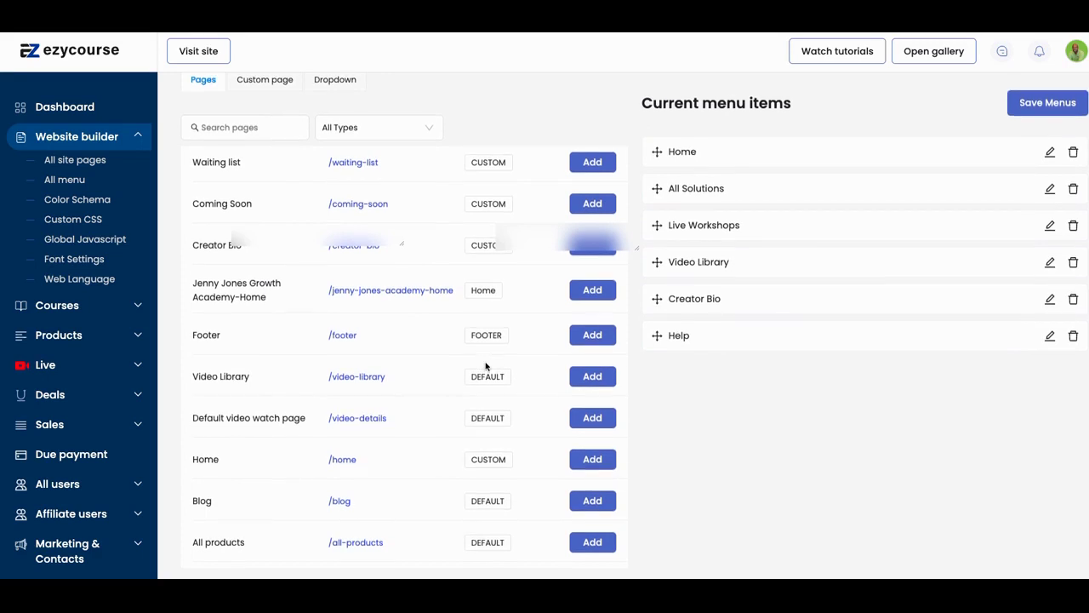
{"action": "left_click", "coordinate": [588, 502]}
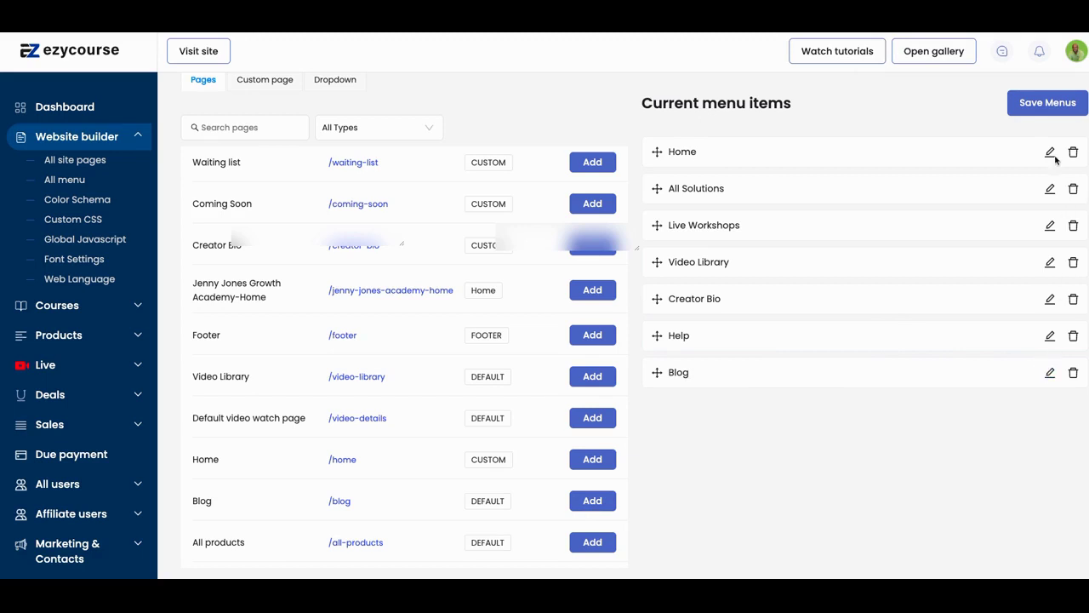
{"action": "left_click", "coordinate": [1041, 108]}
{"action": "left_click", "coordinate": [198, 52]}
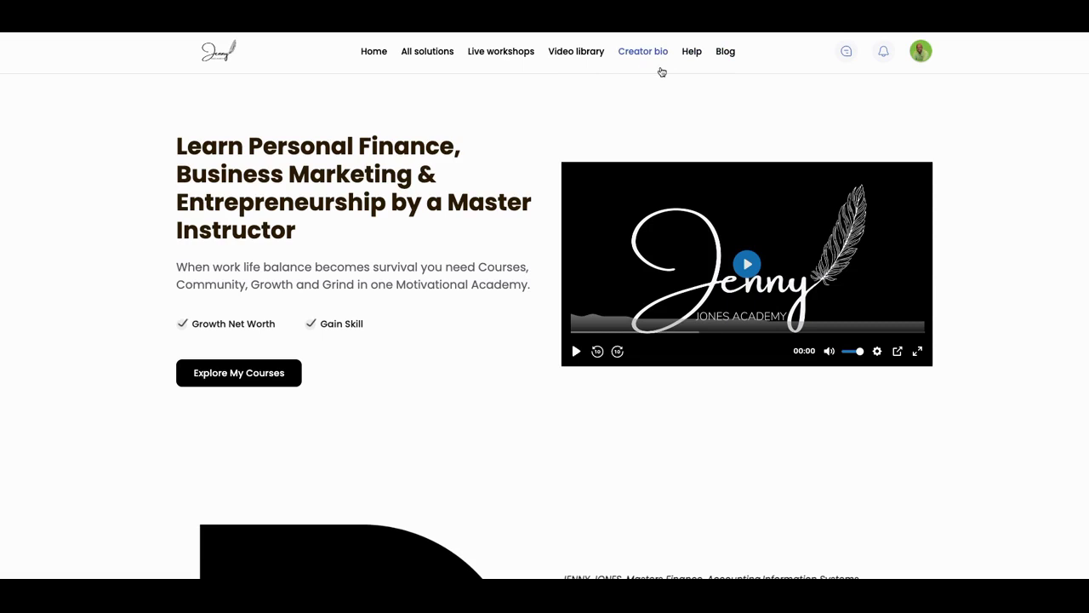
Step: Open the Blog page from the live site's navigation bar
{"action": "left_click", "coordinate": [724, 54]}
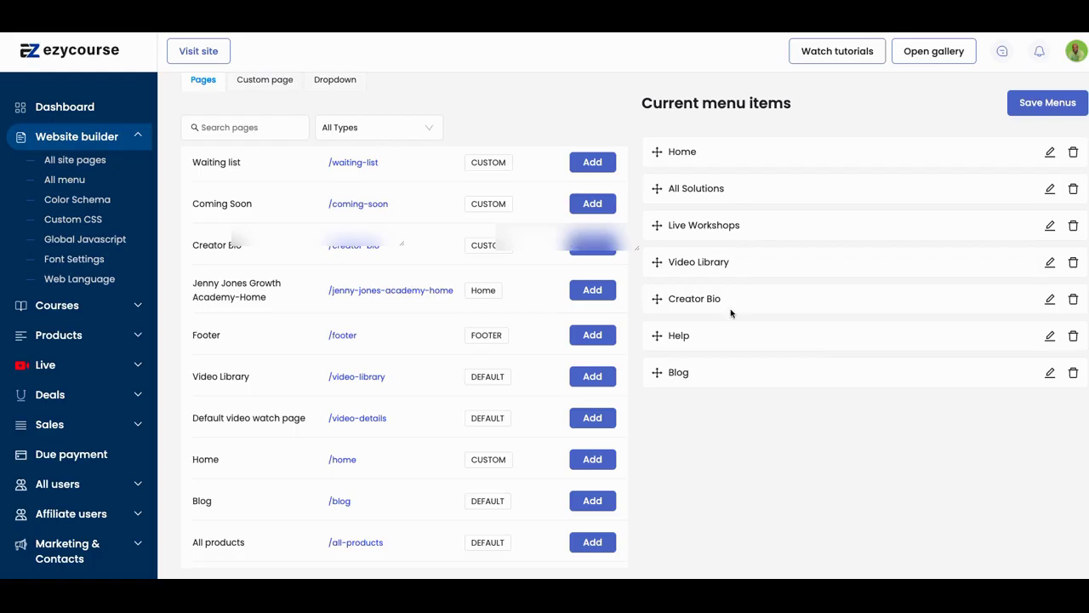
Step: Relabel the Blog menu item 'Blogging', save menus, and open Blogging on the live site
{"action": "left_click", "coordinate": [1051, 373]}
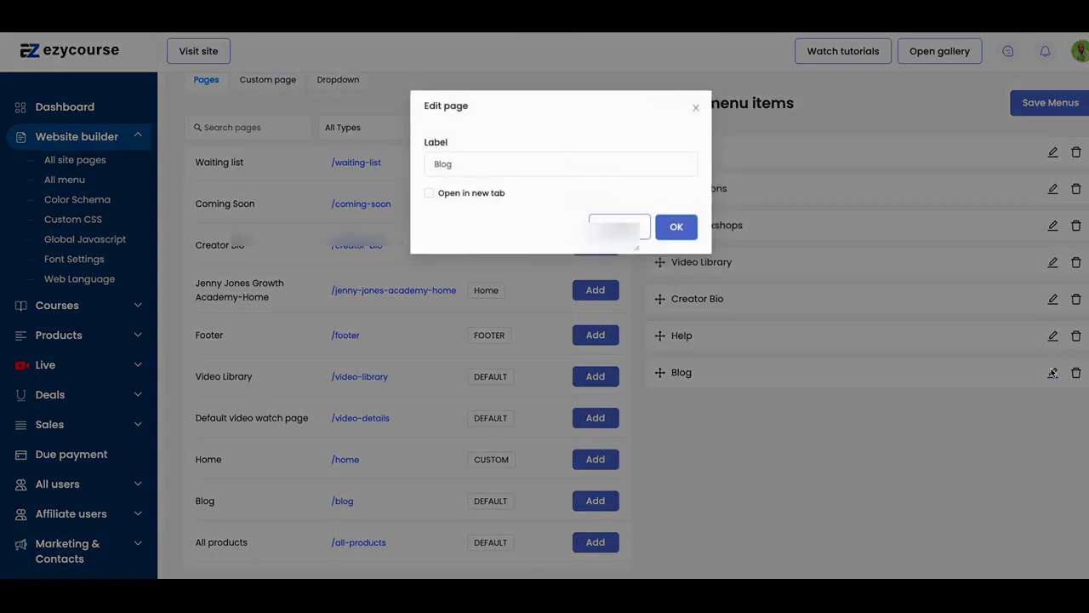
{"action": "left_click", "coordinate": [469, 160]}
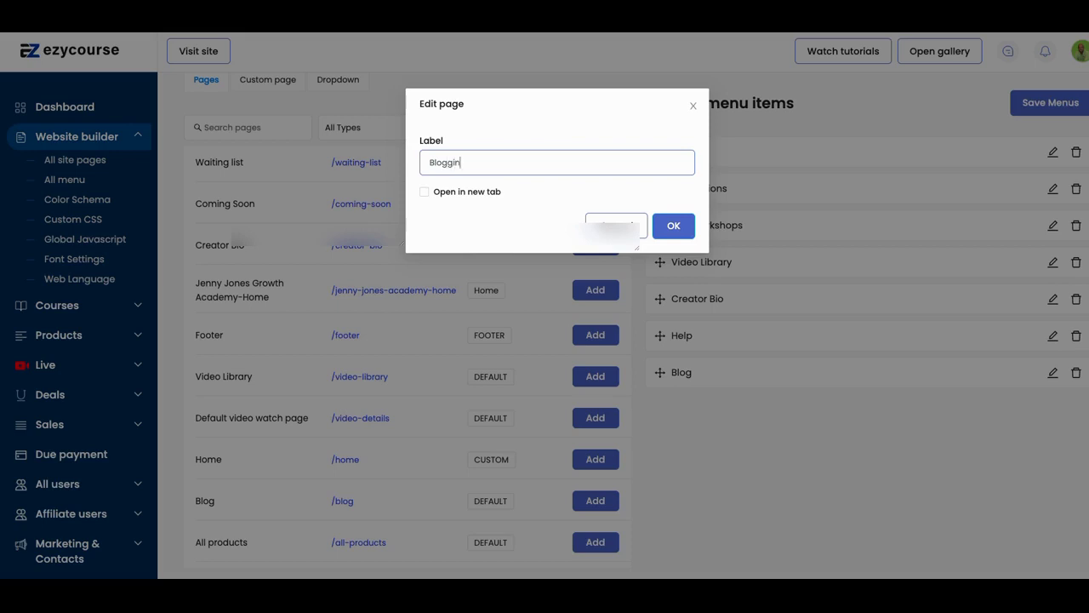
{"action": "left_click", "coordinate": [675, 228]}
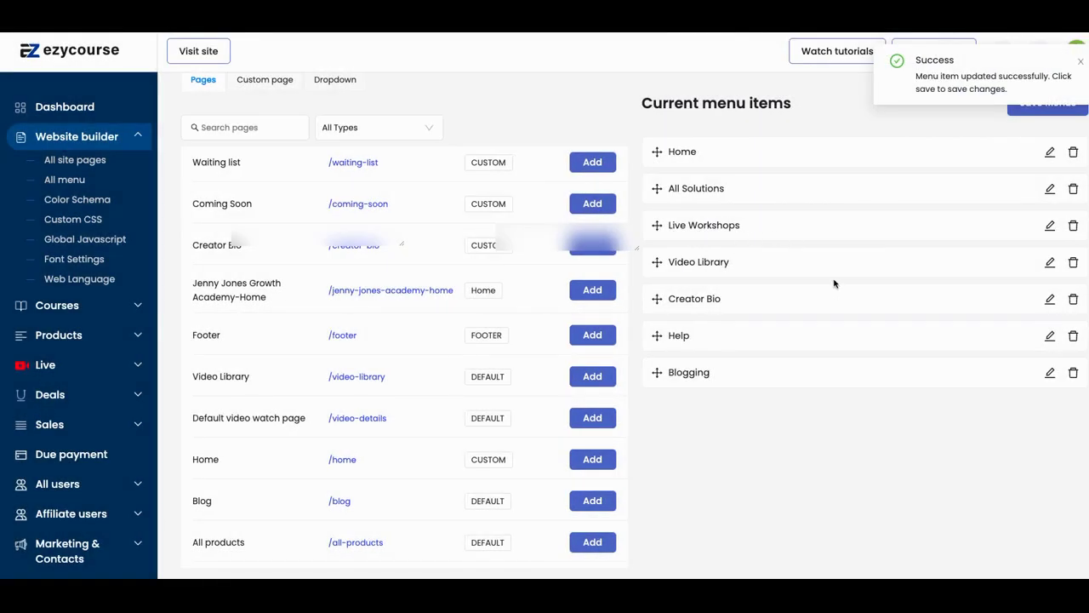
{"action": "left_click", "coordinate": [1080, 63]}
{"action": "left_click", "coordinate": [1027, 104]}
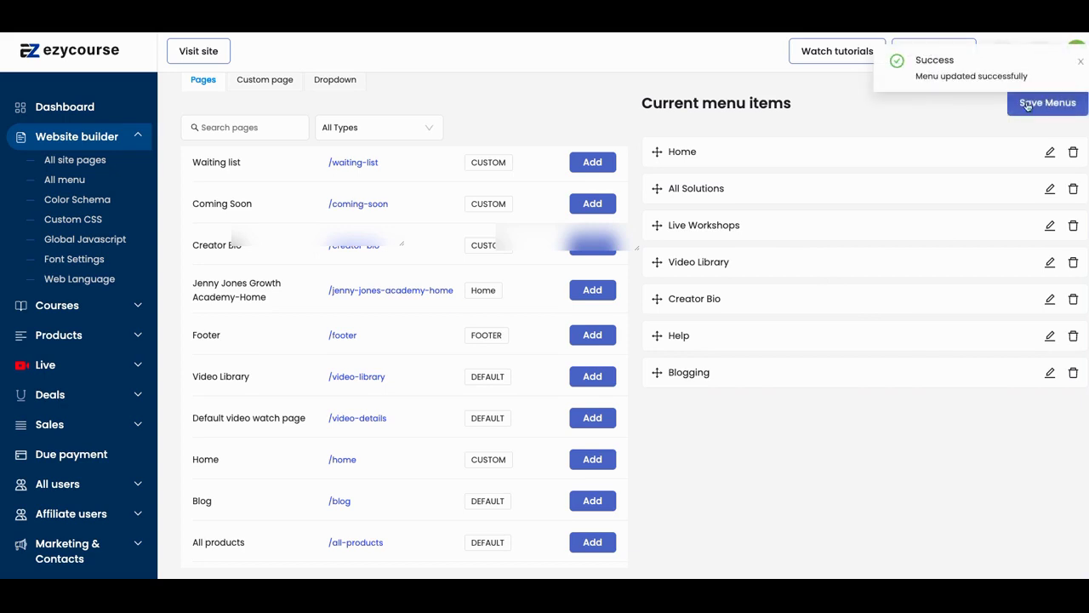
{"action": "left_click", "coordinate": [221, 55]}
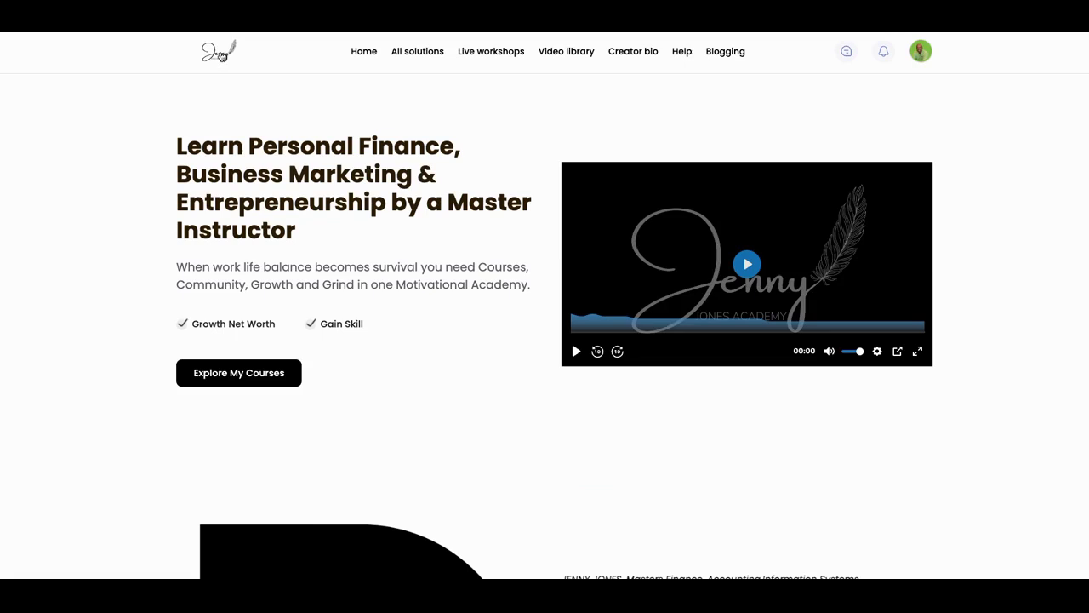
{"action": "left_click", "coordinate": [732, 52]}
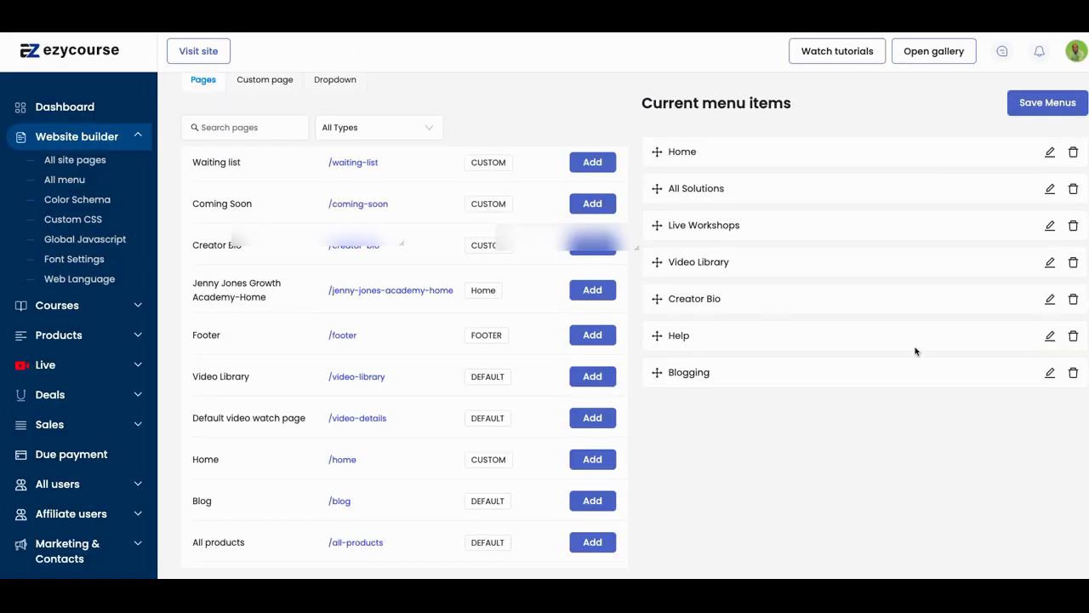
Step: Delete the Blogging row from Current menu items and check the live site
{"action": "left_click", "coordinate": [1073, 372]}
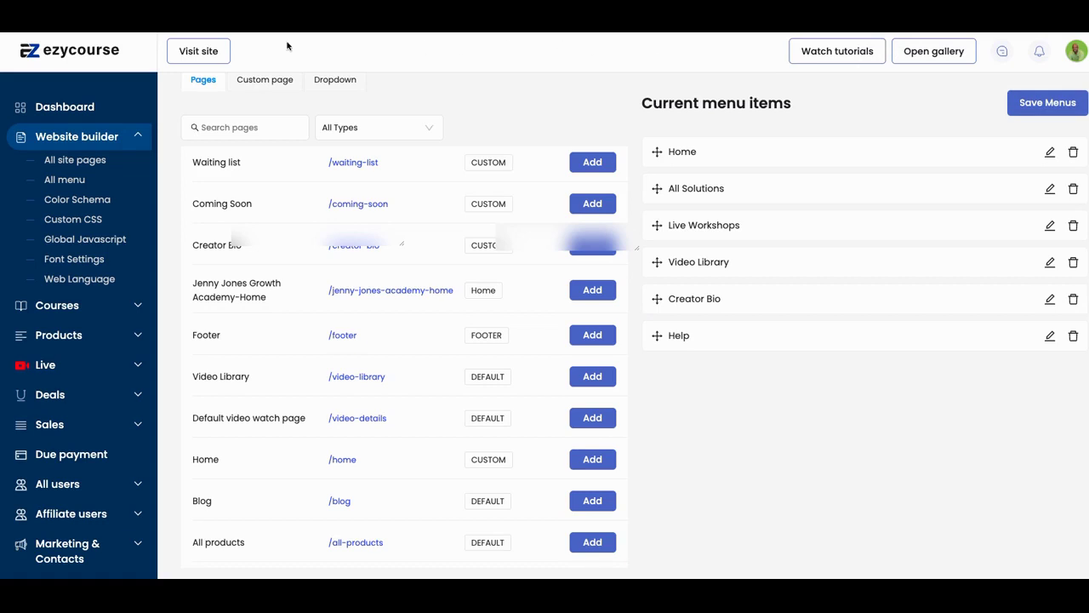
{"action": "left_click", "coordinate": [213, 51]}
Step: Move Live Workshops below Help as the last Primary Menu item, save, and visit the live site
{"action": "left_click_drag", "start_coordinate": [657, 225], "coordinate": [660, 333]}
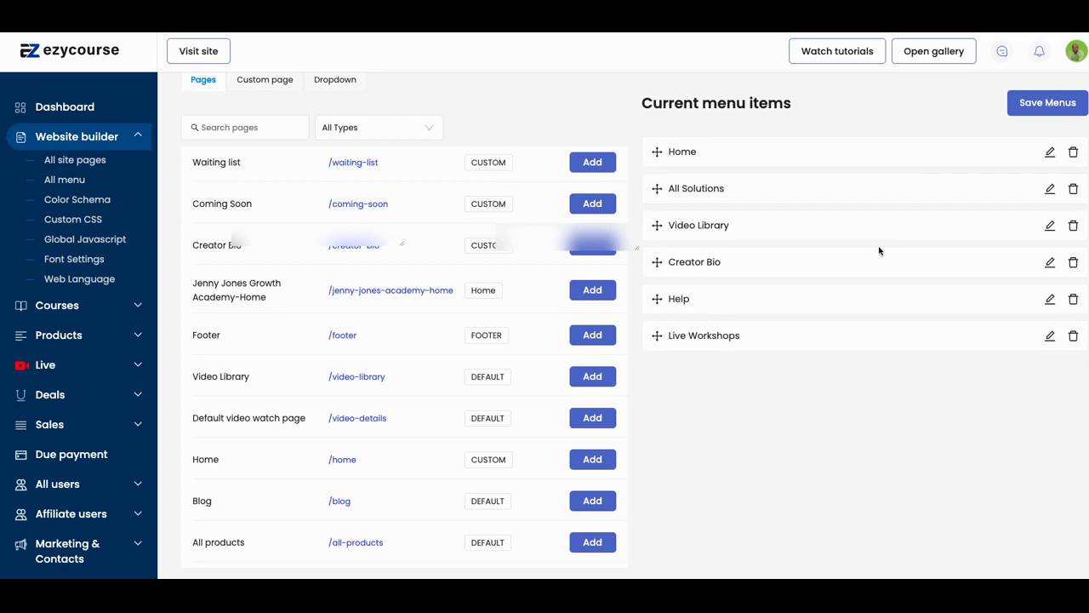
{"action": "left_click", "coordinate": [1037, 105]}
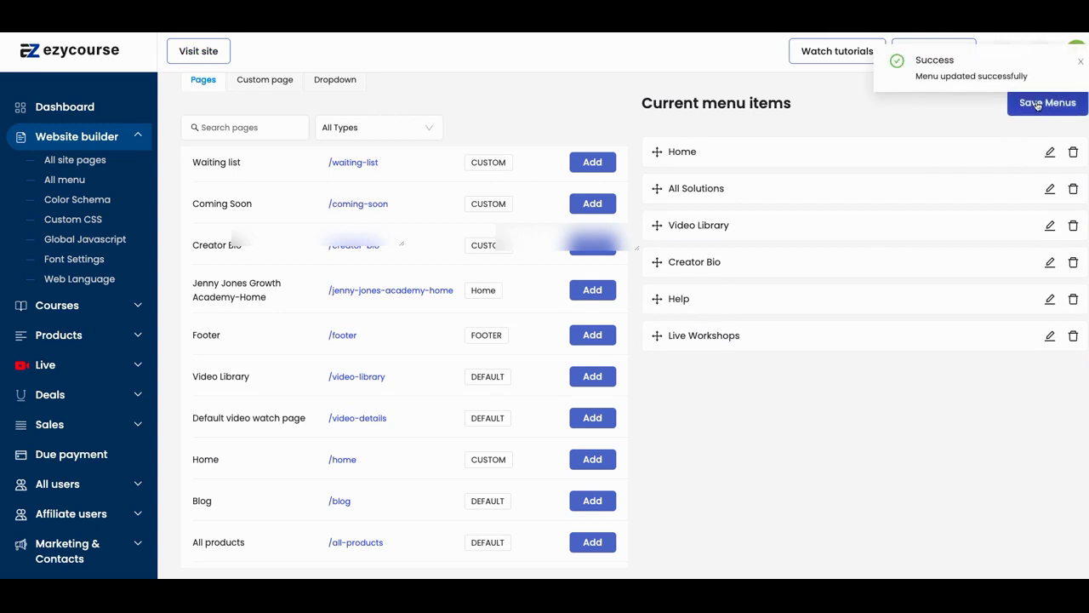
{"action": "left_click", "coordinate": [1081, 64]}
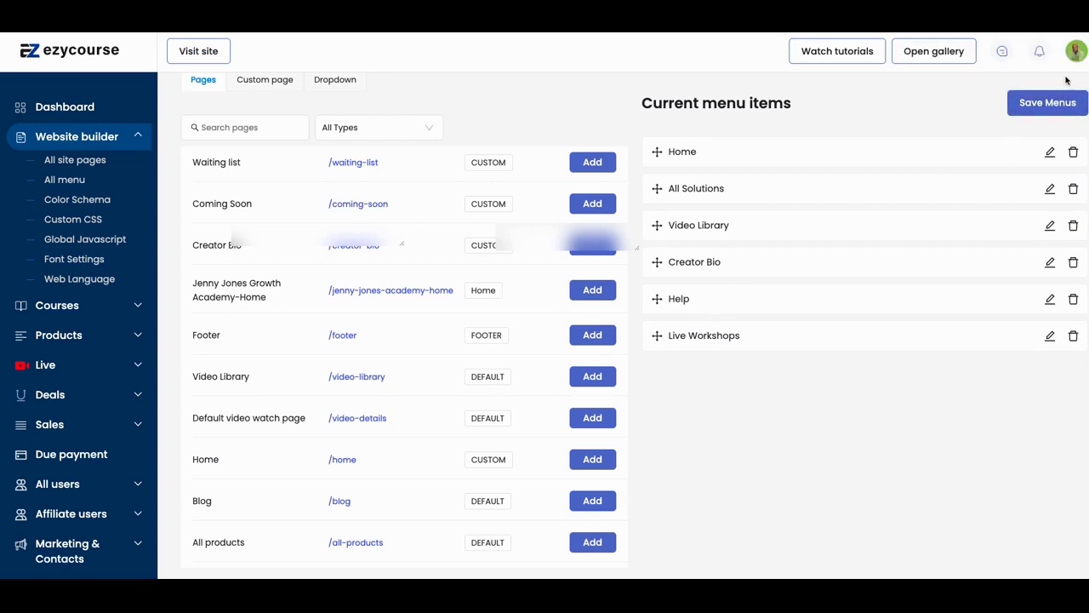
{"action": "left_click", "coordinate": [200, 54]}
Step: Return Live Workshops to third place after All Solutions, save the menu, and visit the site
{"action": "left_click_drag", "start_coordinate": [656, 337], "coordinate": [656, 230]}
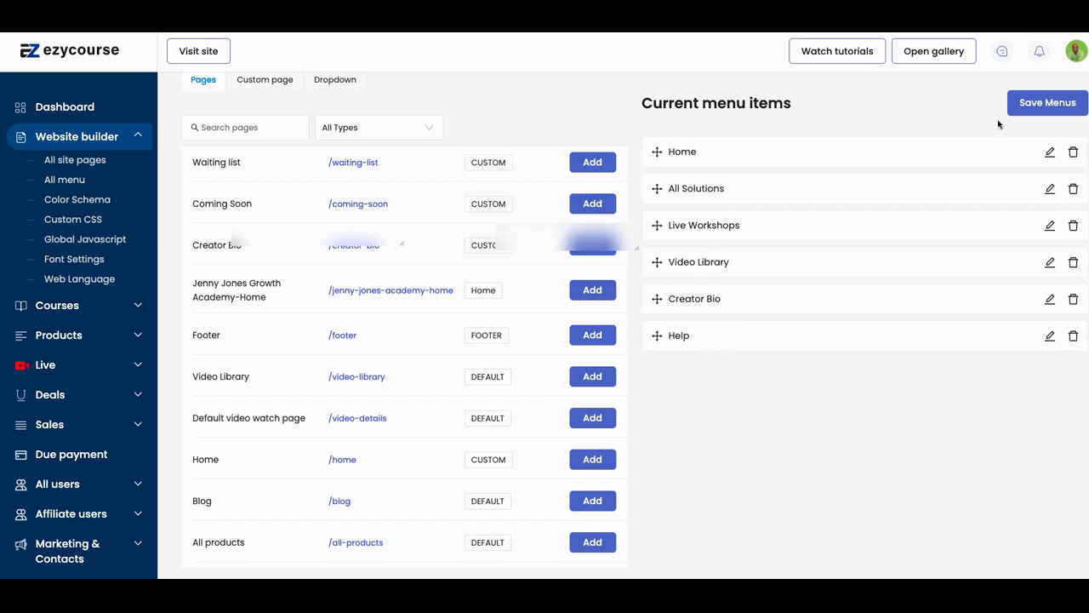
{"action": "left_click", "coordinate": [1038, 102]}
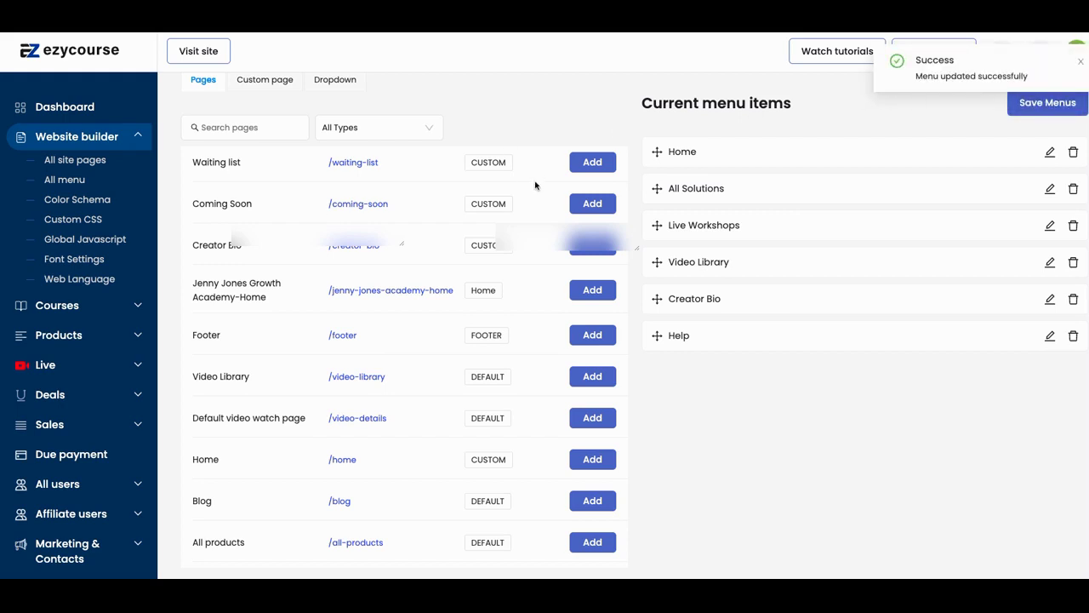
{"action": "left_click", "coordinate": [196, 51]}
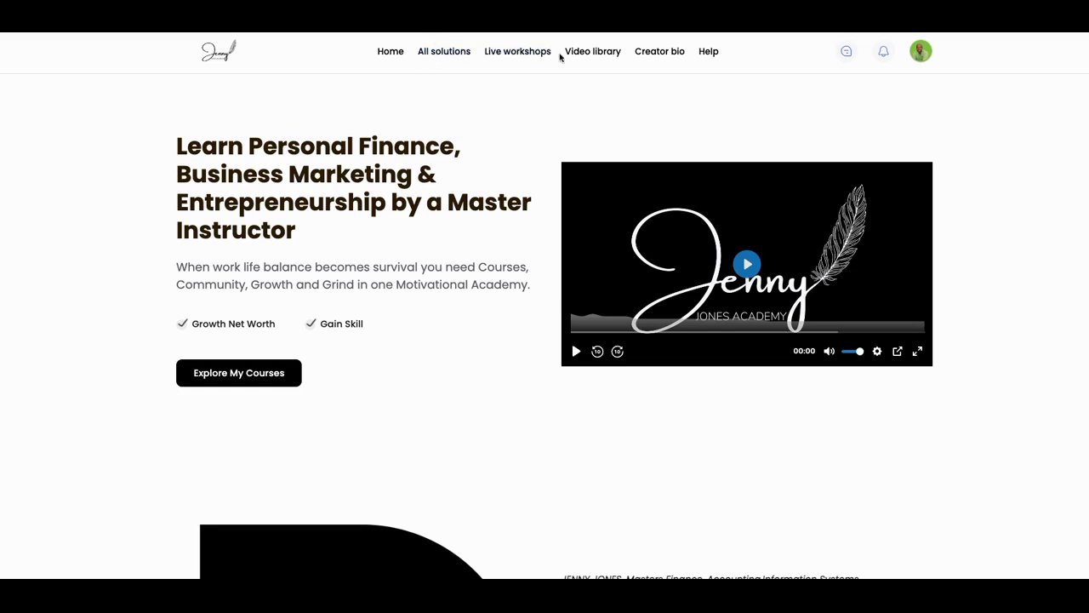
Step: Go to the Live workshops page from the live site's top navigation
{"action": "left_click", "coordinate": [527, 52]}
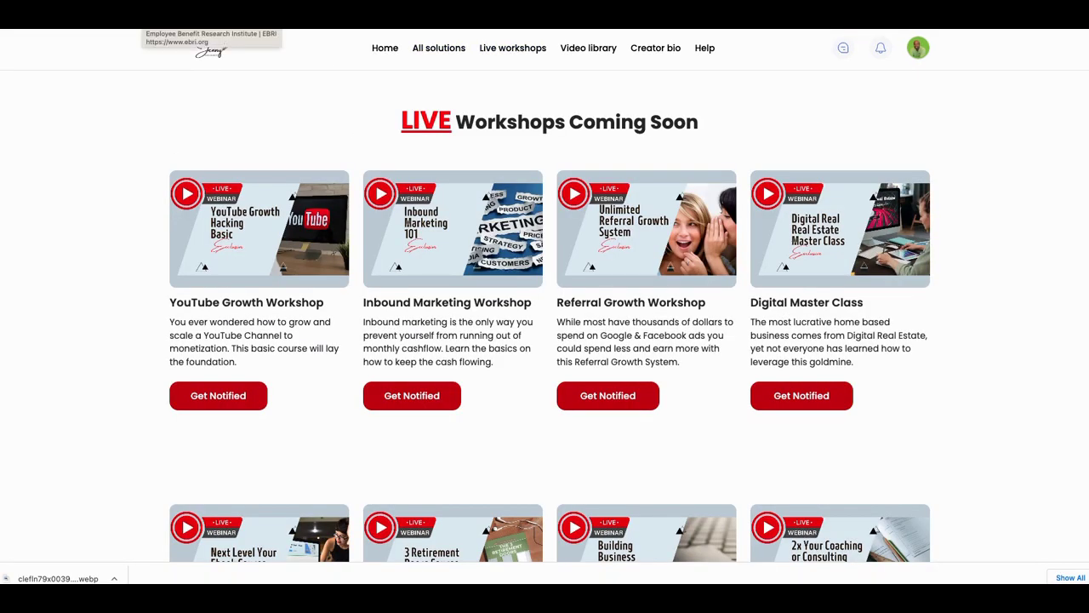